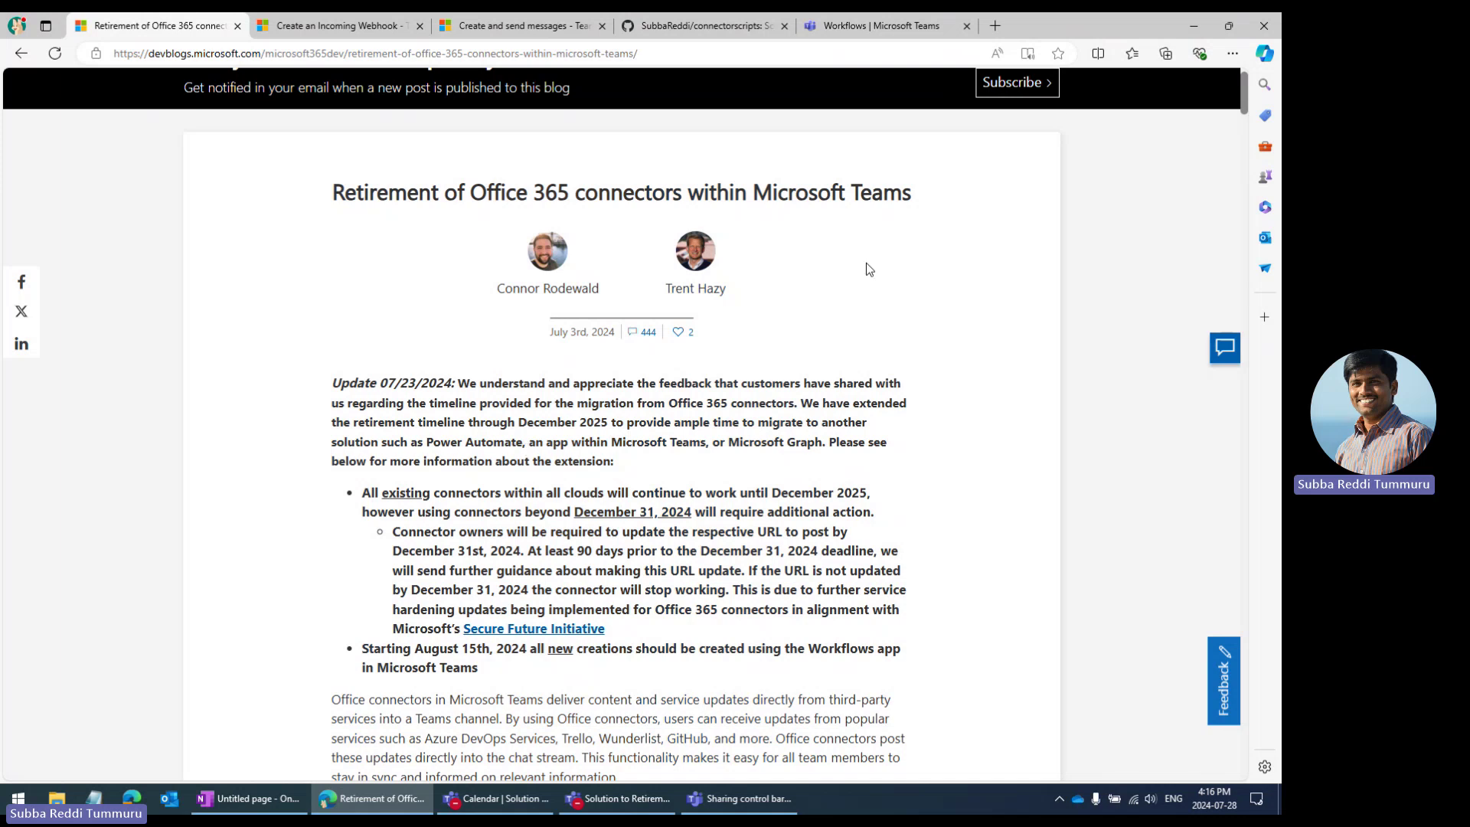
- Open the management settings of the Sales and Marketing team's General channel
{"action": "left_click", "coordinate": [852, 26]}
{"action": "left_click", "coordinate": [925, 128]}
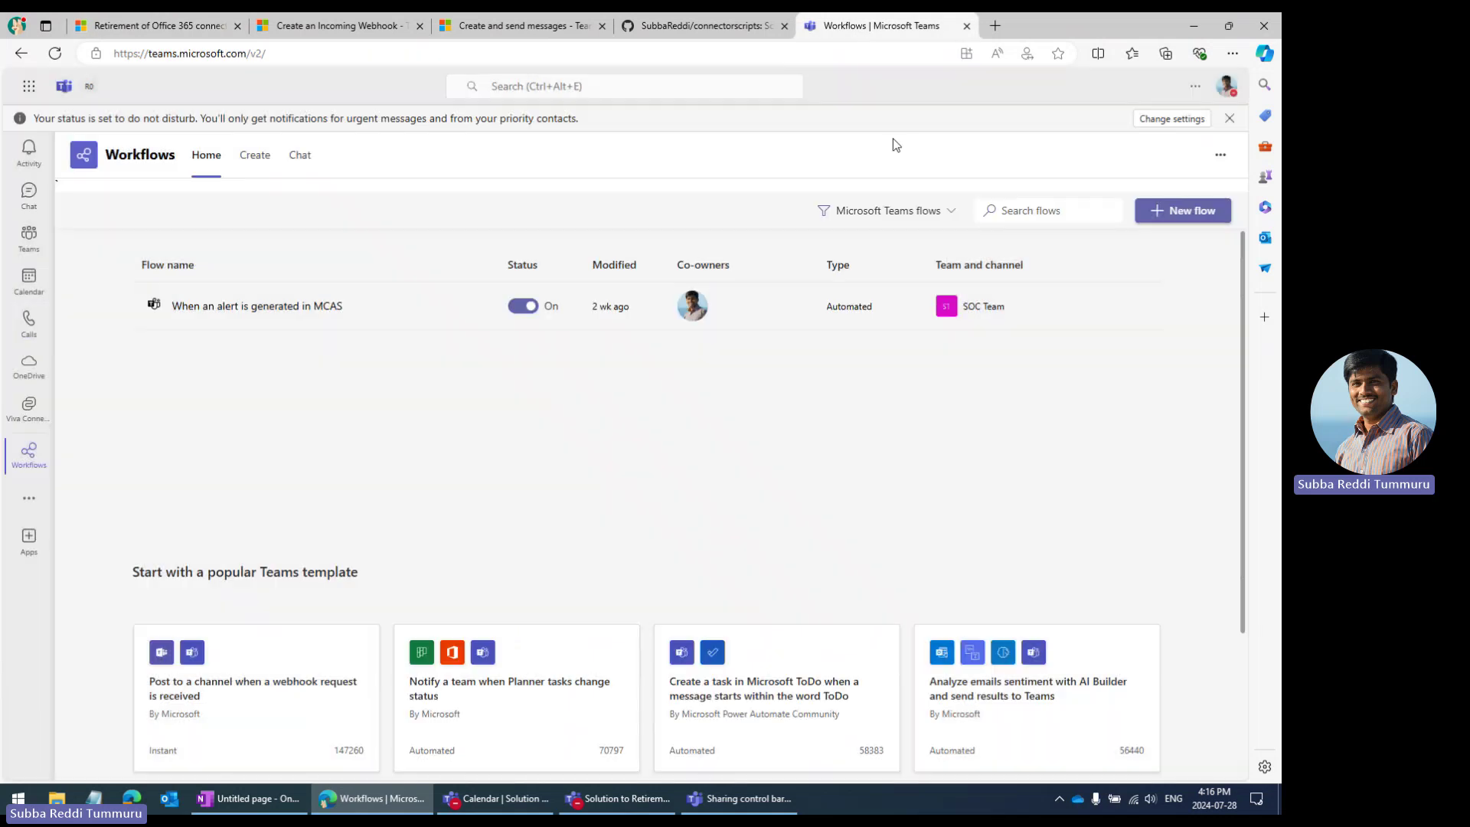
{"action": "left_click", "coordinate": [34, 239]}
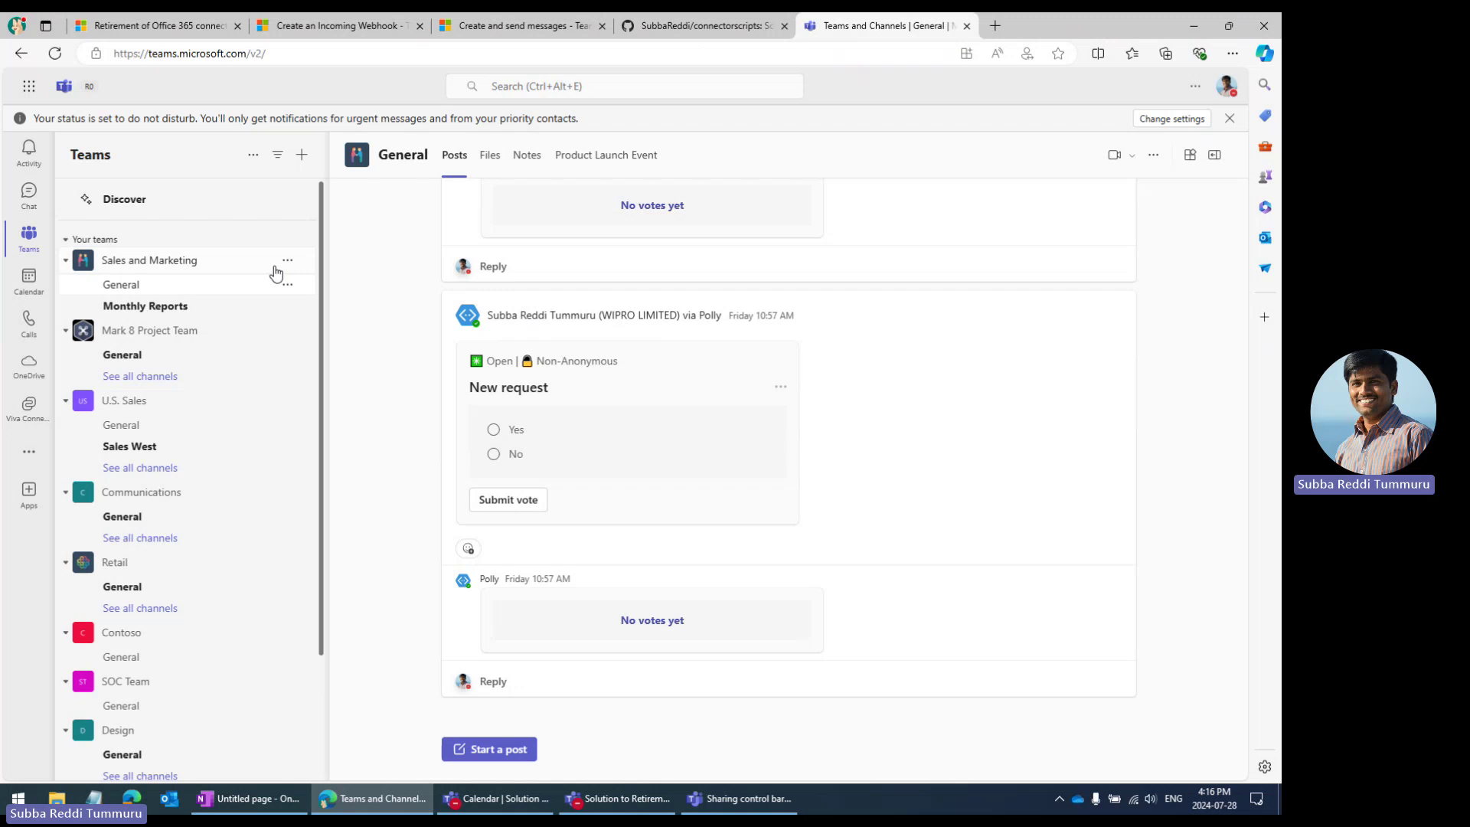
{"action": "left_click", "coordinate": [286, 264]}
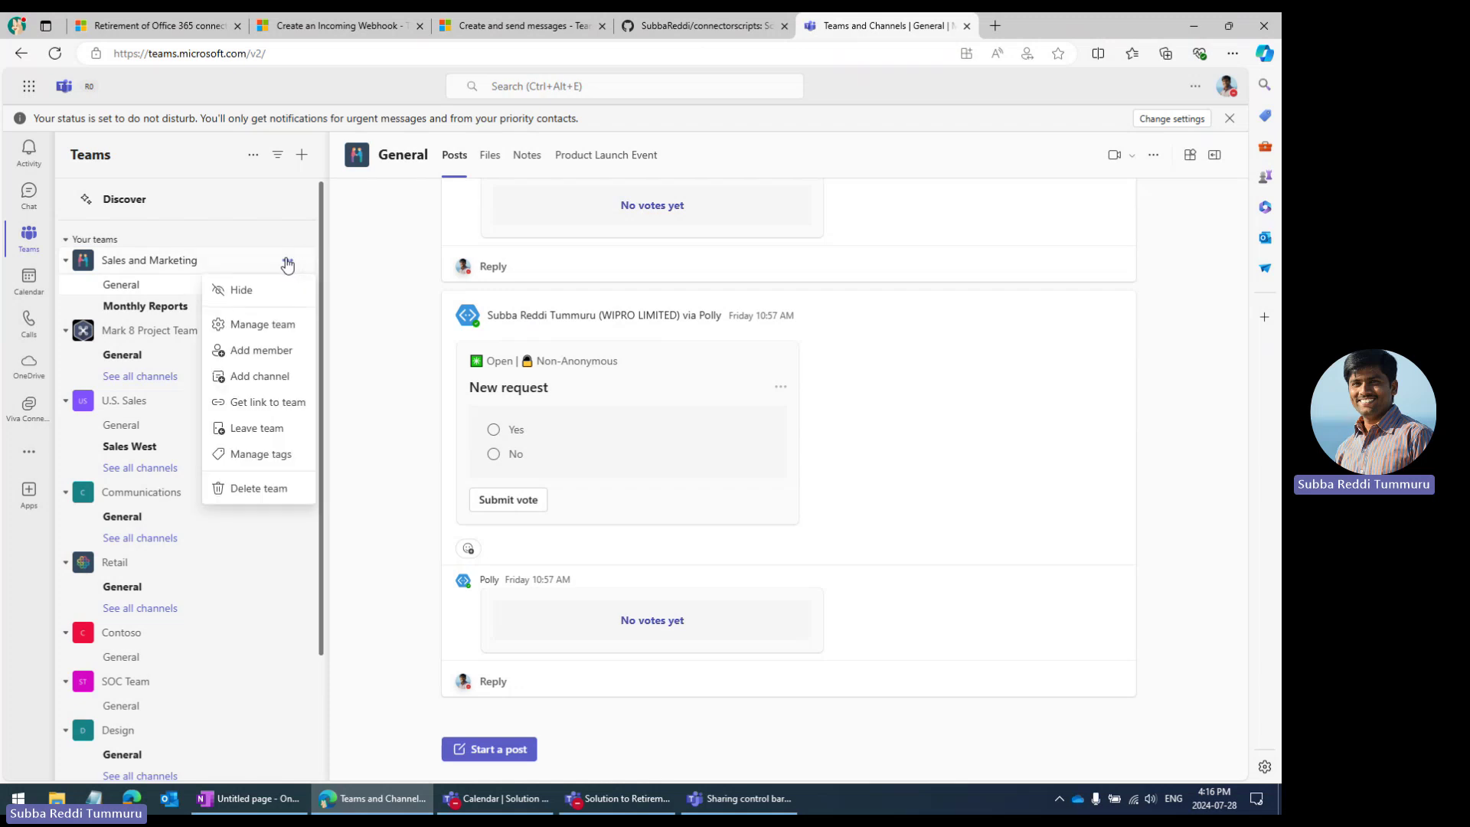
{"action": "left_click", "coordinate": [301, 287]}
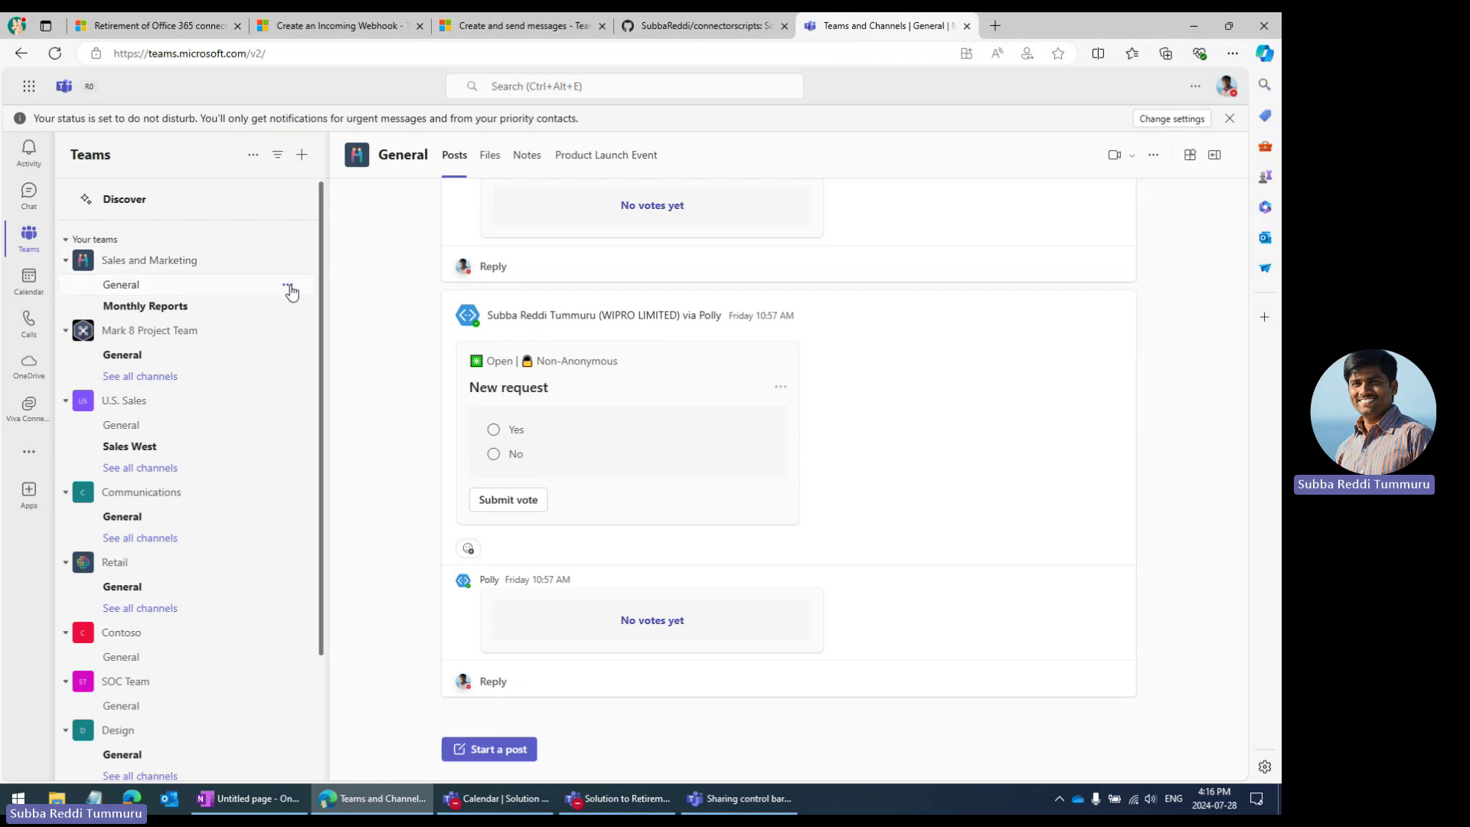
{"action": "left_click", "coordinate": [289, 286]}
{"action": "left_click", "coordinate": [261, 399]}
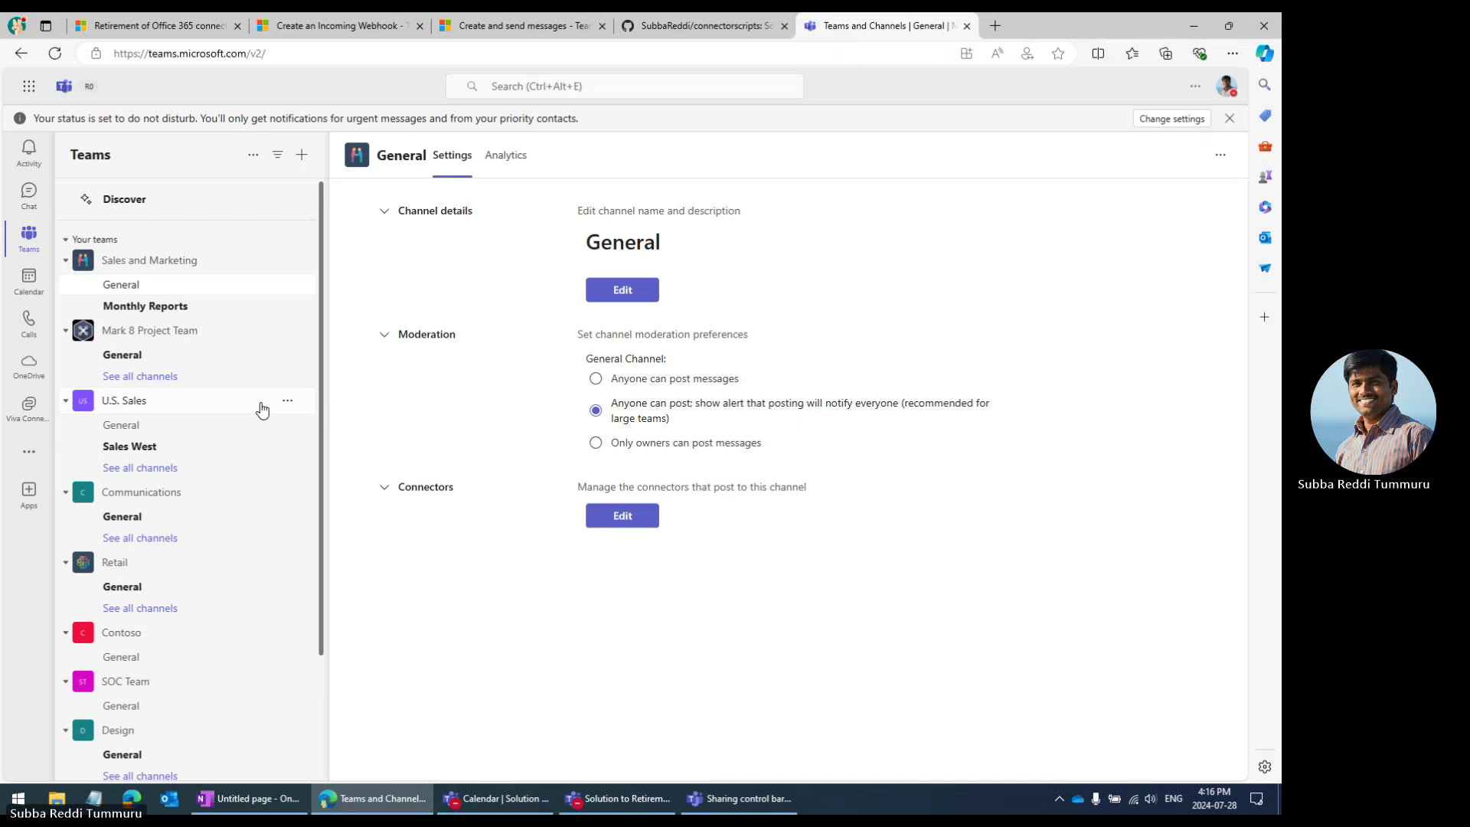
- View the Incoming Webhook connector in the channel's connectors, then close both dialogs
{"action": "left_click", "coordinate": [622, 517]}
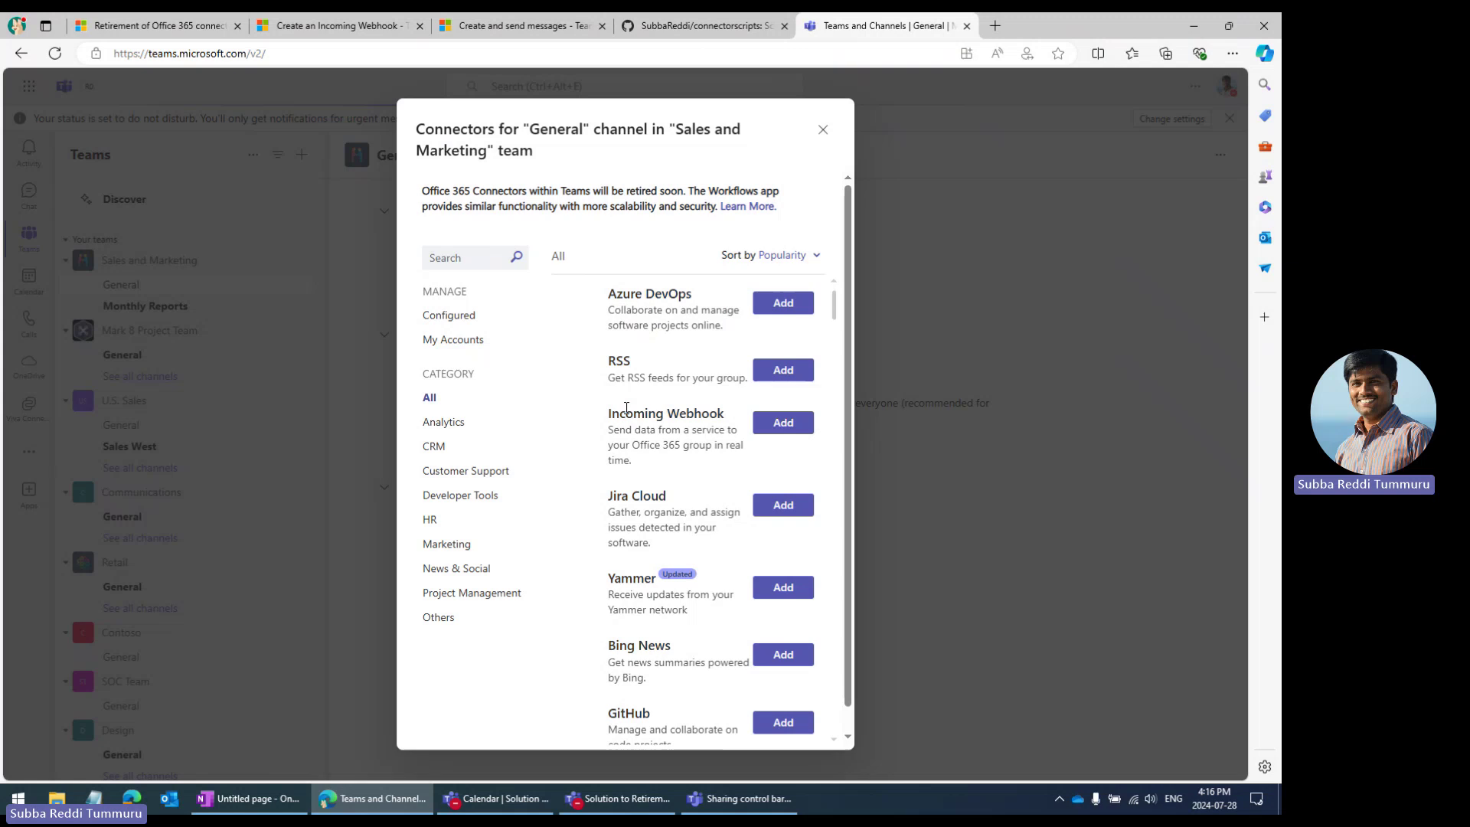
{"action": "left_click_drag", "start_coordinate": [613, 408], "coordinate": [722, 408]}
{"action": "left_click", "coordinate": [663, 442]}
{"action": "left_click", "coordinate": [782, 427]}
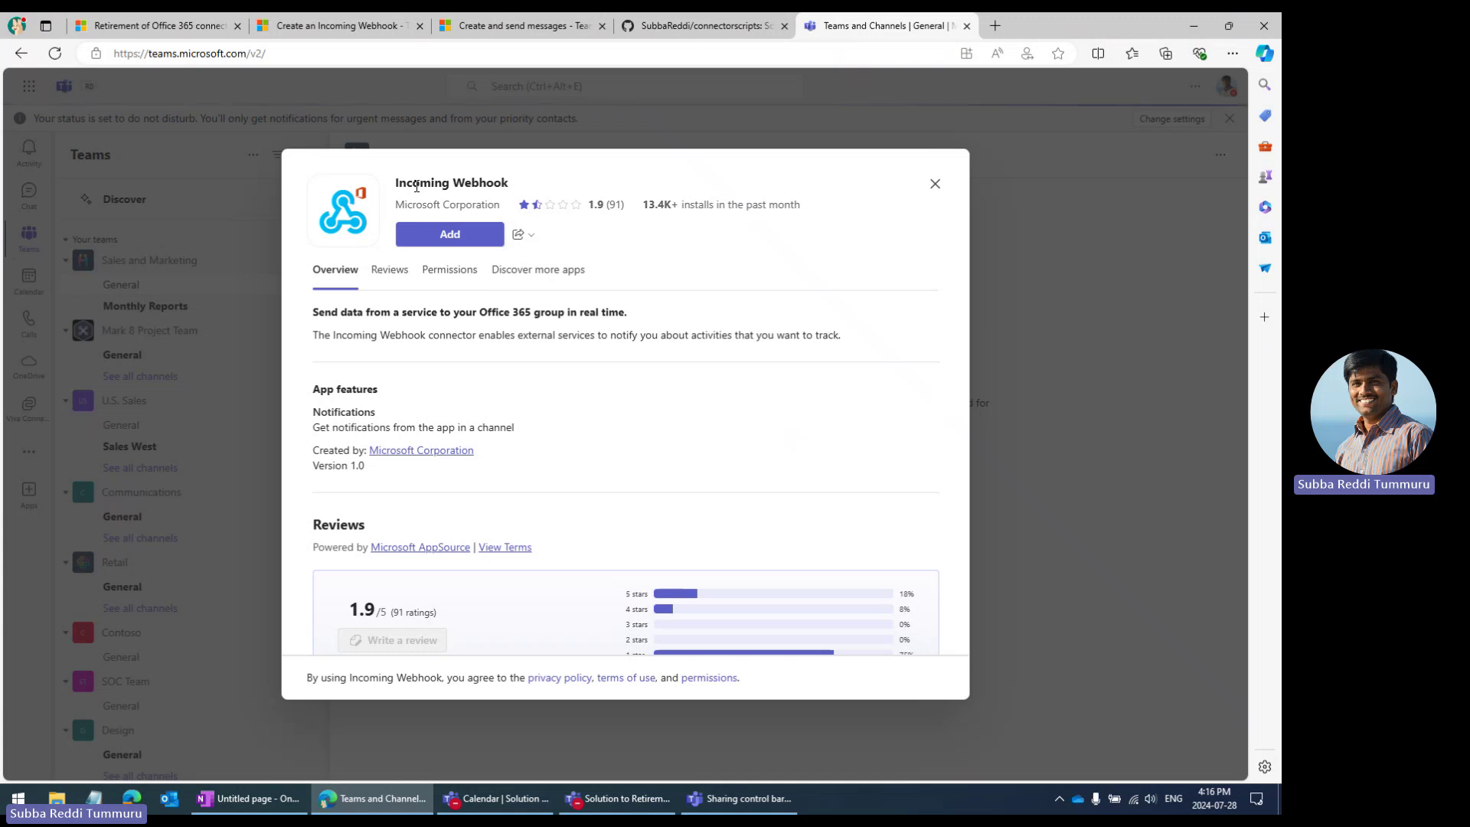
{"action": "left_click", "coordinate": [935, 184]}
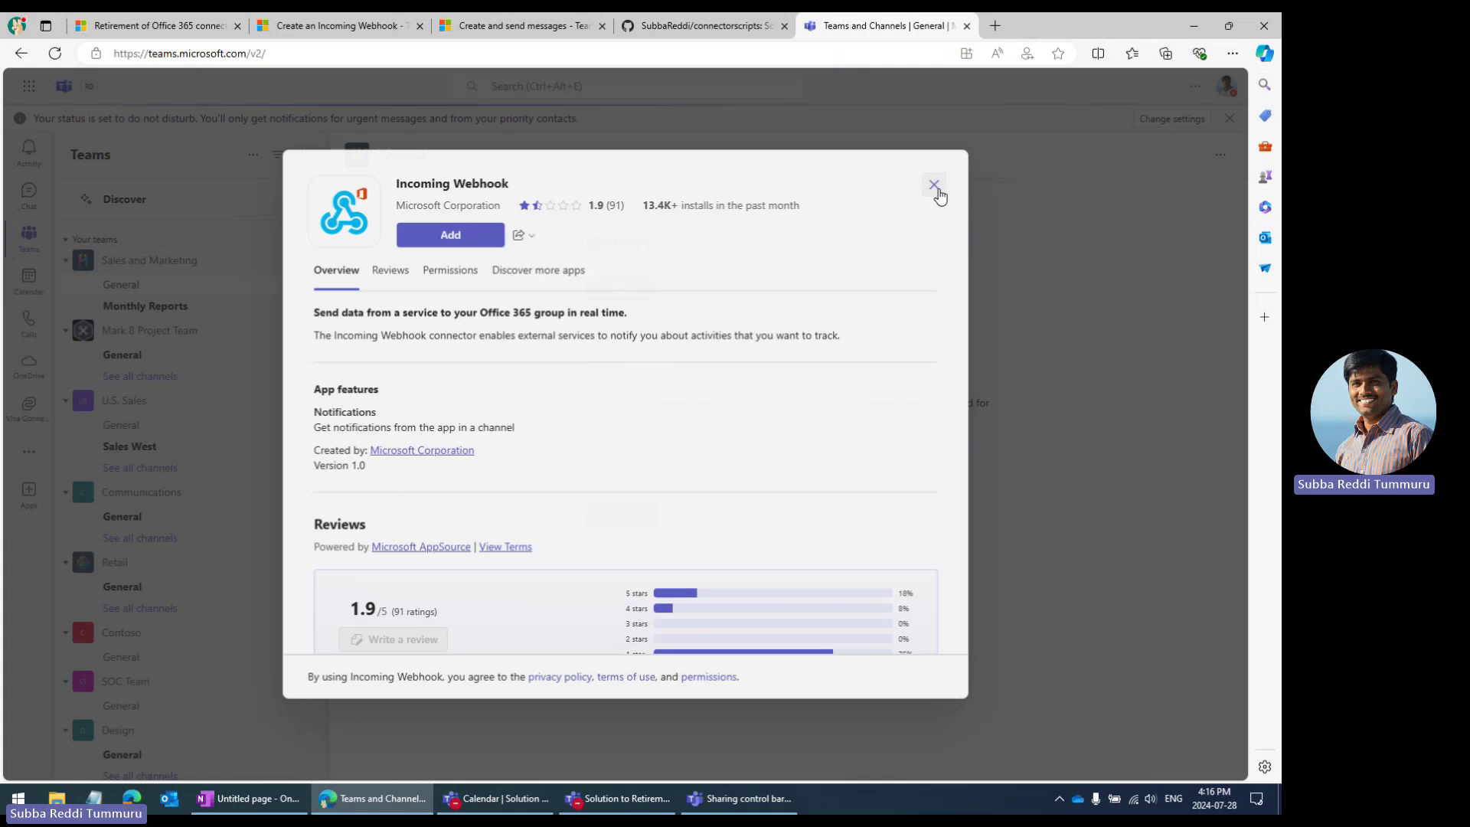
{"action": "left_click", "coordinate": [823, 130]}
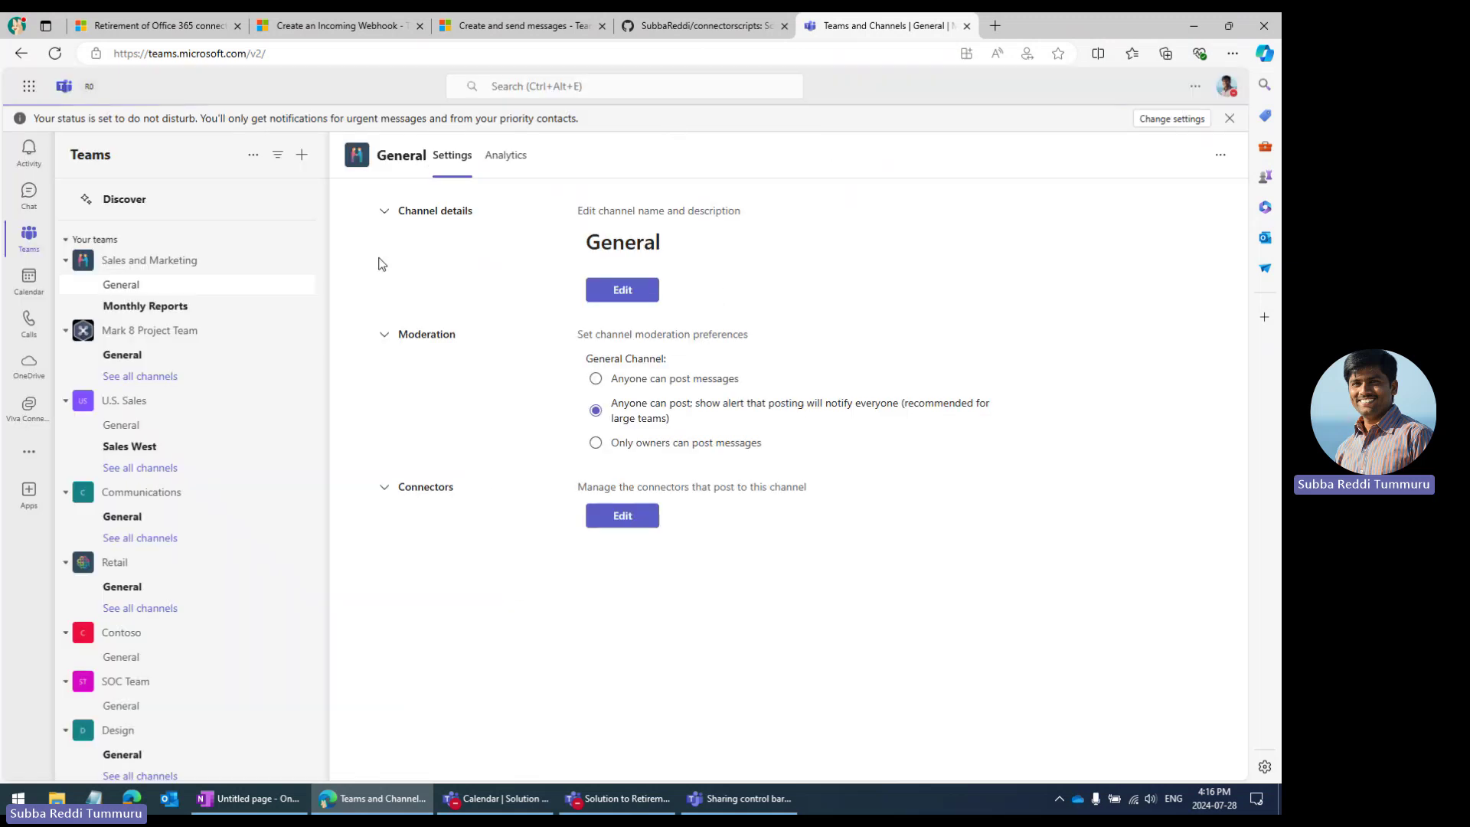
- Return the General channel to Posts and read the connectors retirement article's update notes
{"action": "left_click", "coordinate": [150, 289]}
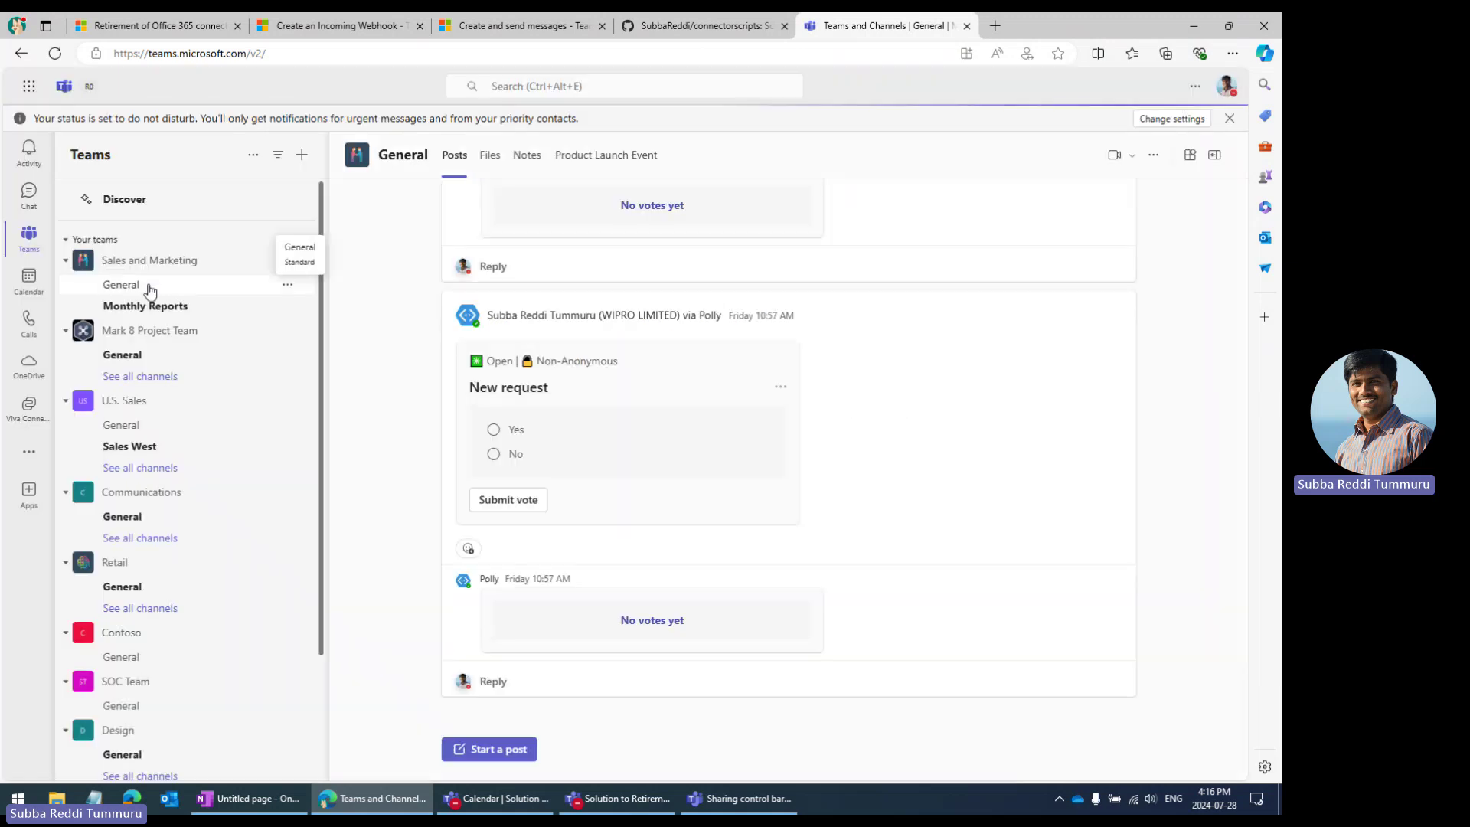
{"action": "left_click", "coordinate": [157, 29]}
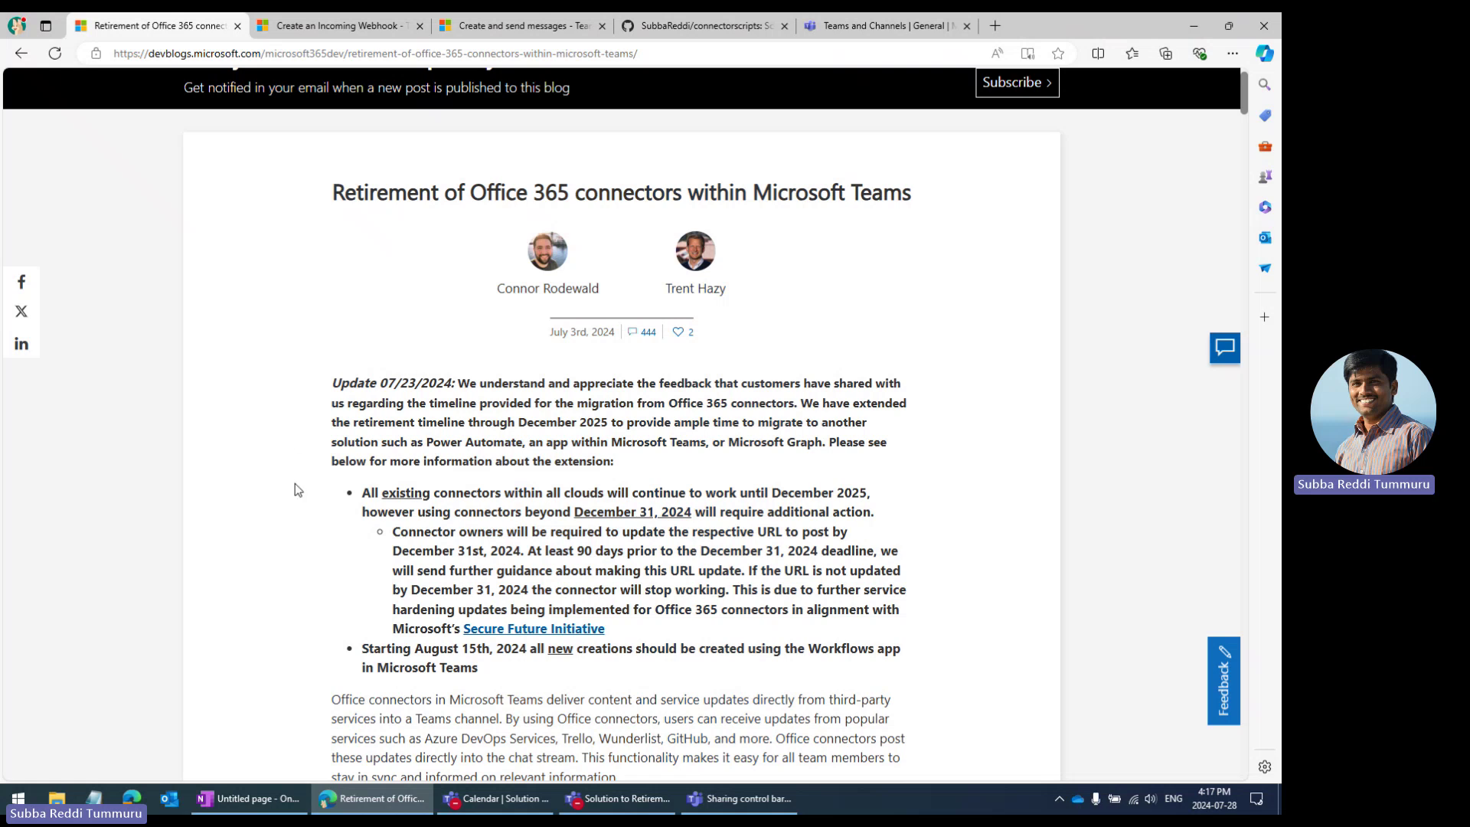
{"action": "scroll", "coordinate": [761, 679], "scroll_direction": "down", "scroll_amount": 12}
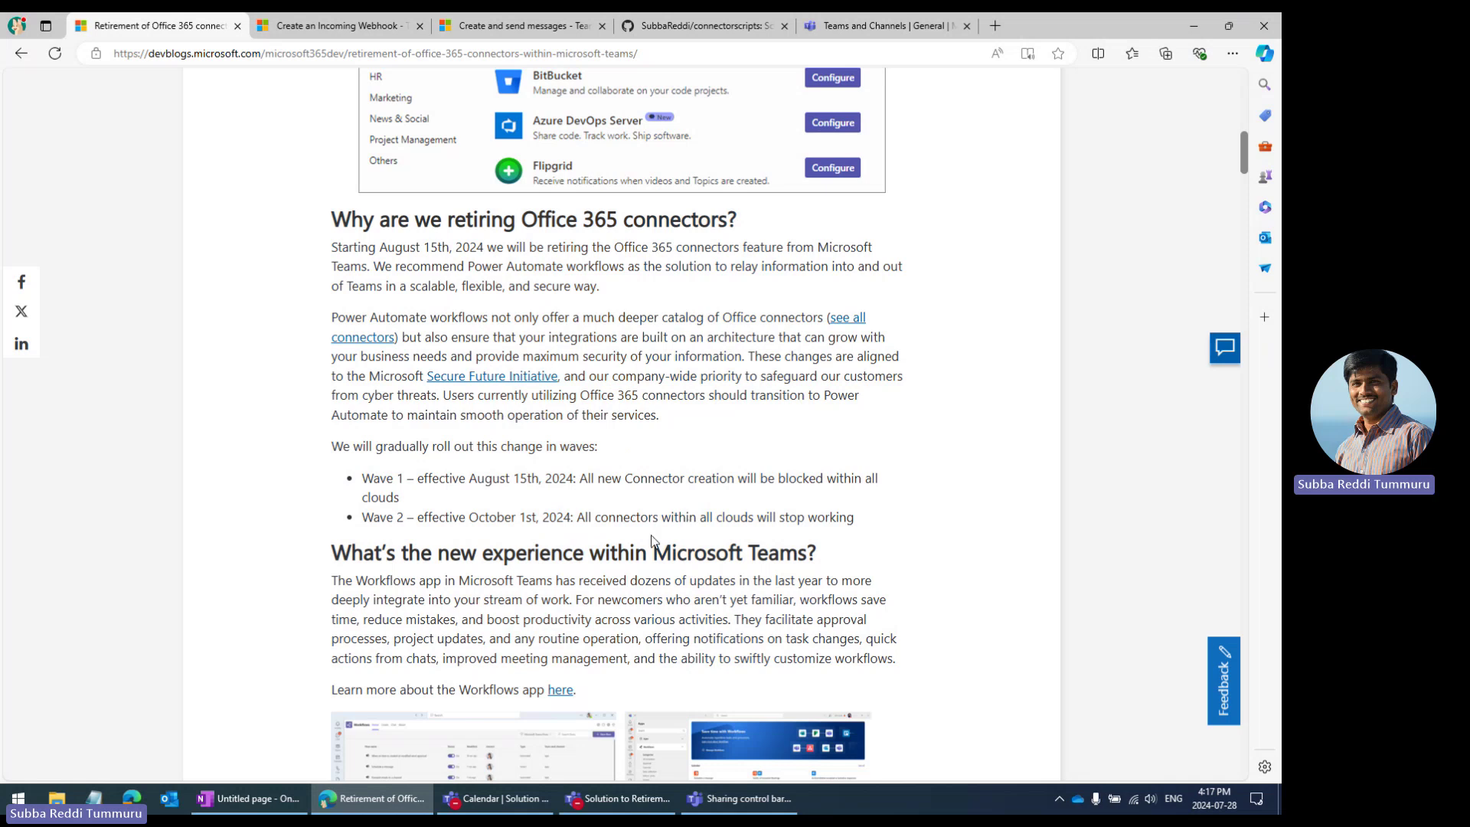
{"action": "scroll", "coordinate": [624, 540], "scroll_direction": "up", "scroll_amount": 4}
{"action": "scroll", "coordinate": [454, 556], "scroll_direction": "up", "scroll_amount": 8}
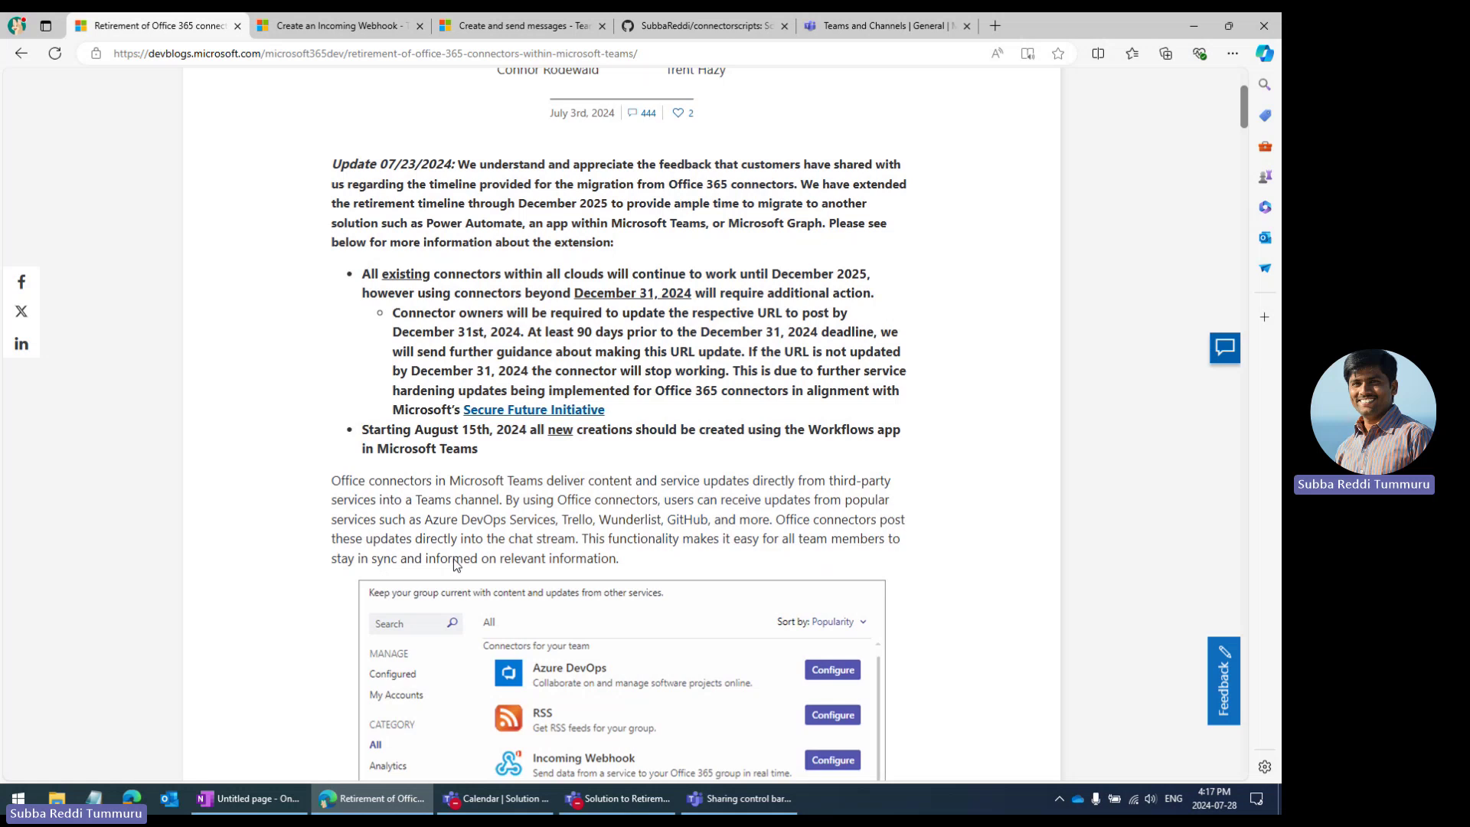
{"action": "scroll", "coordinate": [448, 177], "scroll_direction": "down", "scroll_amount": 2}
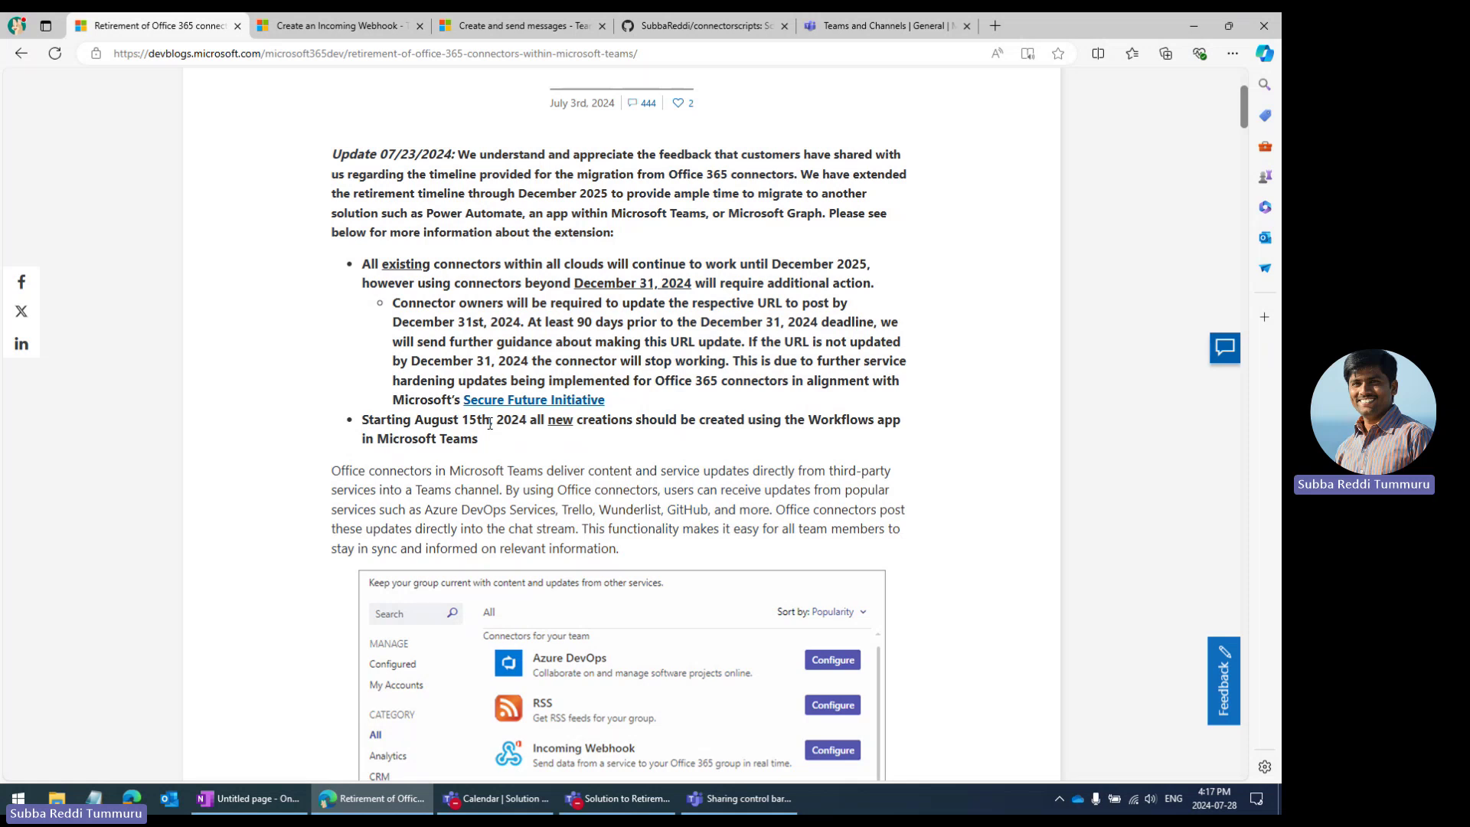
- Look over the article's connectors screenshot, then go back to the Teams tab
{"action": "scroll", "coordinate": [536, 567], "scroll_direction": "down", "scroll_amount": 2}
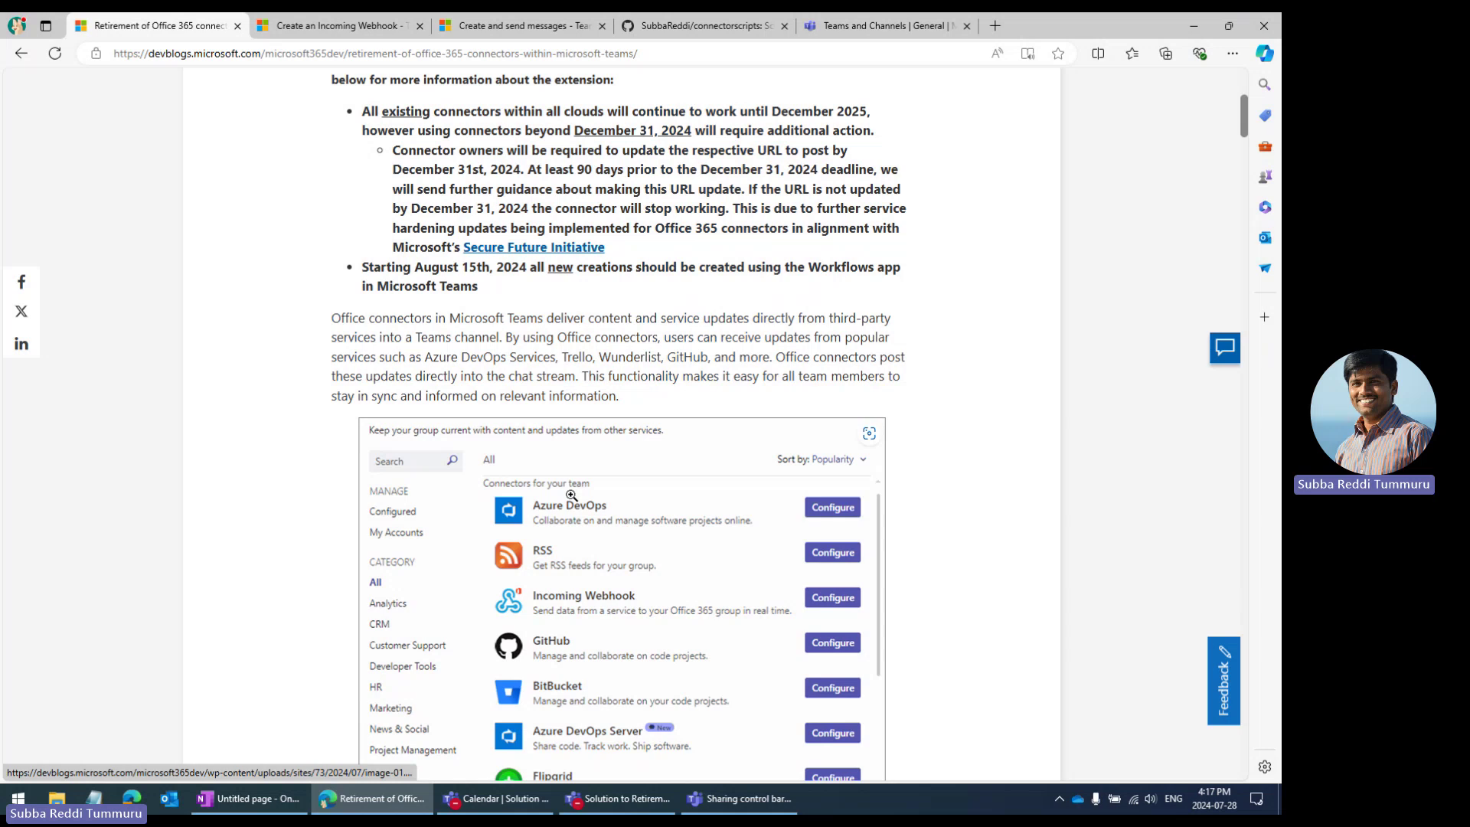
{"action": "scroll", "coordinate": [592, 535], "scroll_direction": "up", "scroll_amount": 1}
{"action": "scroll", "coordinate": [592, 535], "scroll_direction": "up", "scroll_amount": 2}
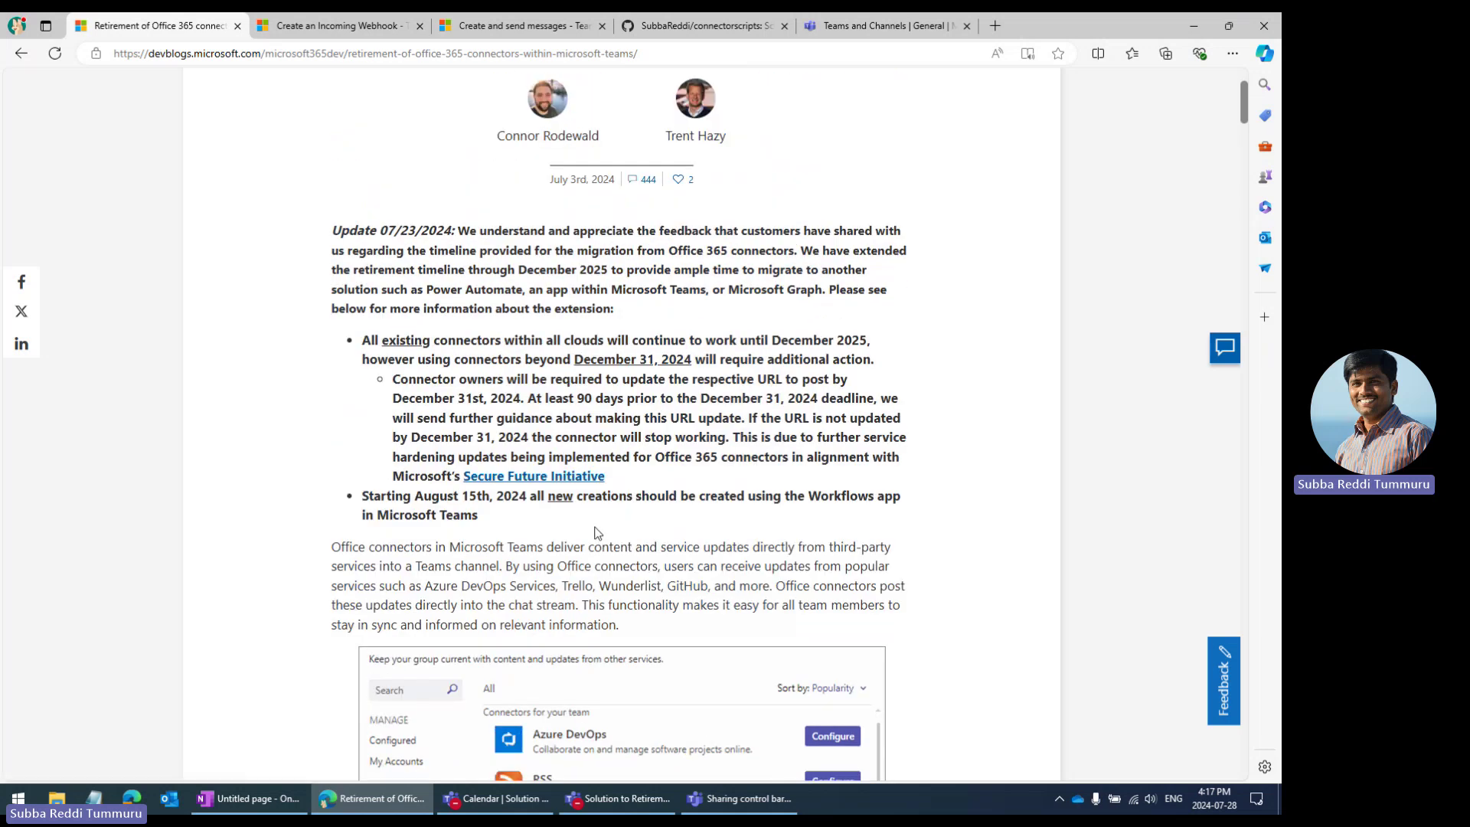
{"action": "scroll", "coordinate": [598, 532], "scroll_direction": "down", "scroll_amount": 2}
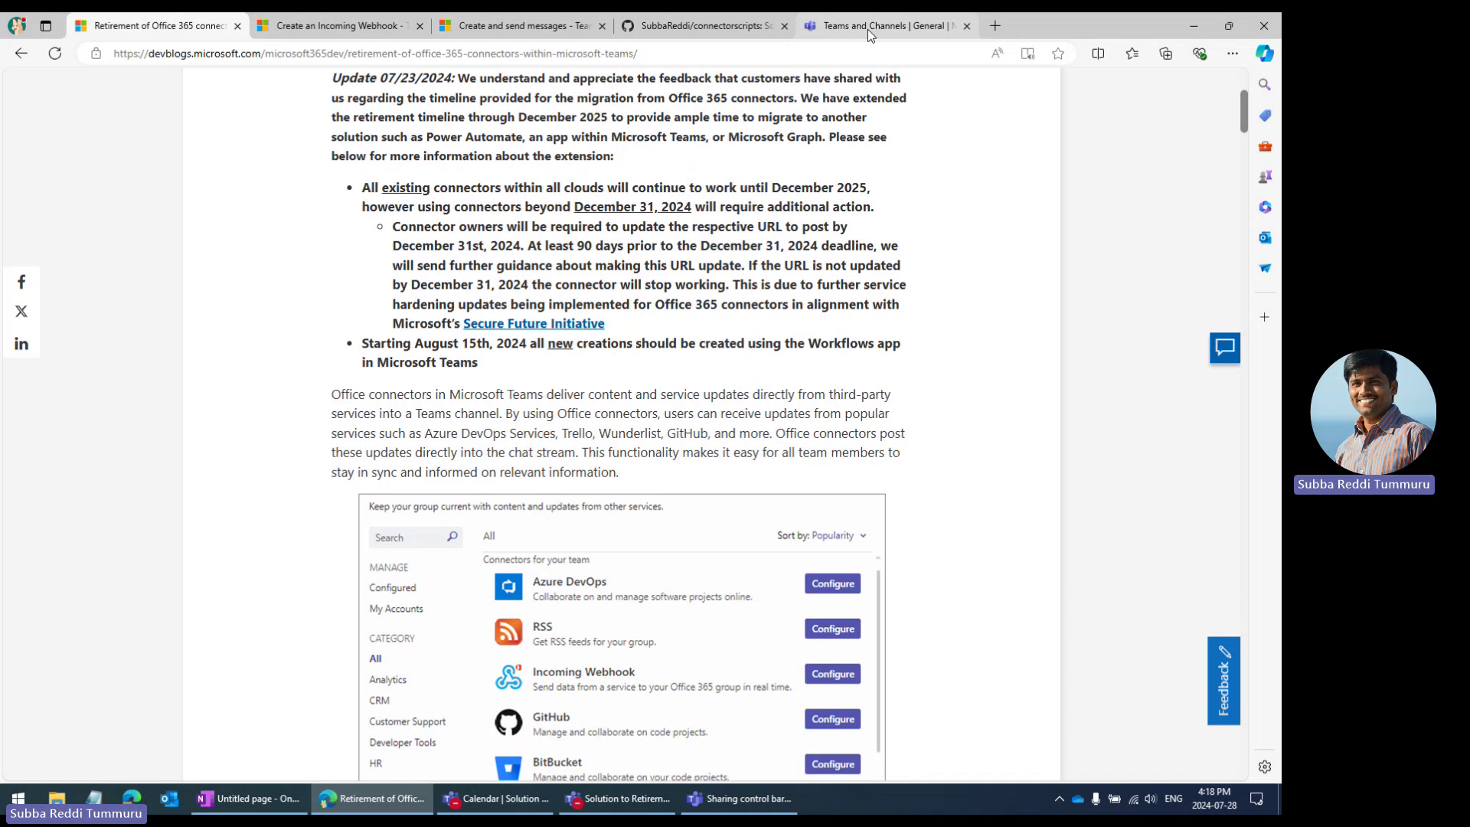
{"action": "mouse_move", "coordinate": [867, 29]}
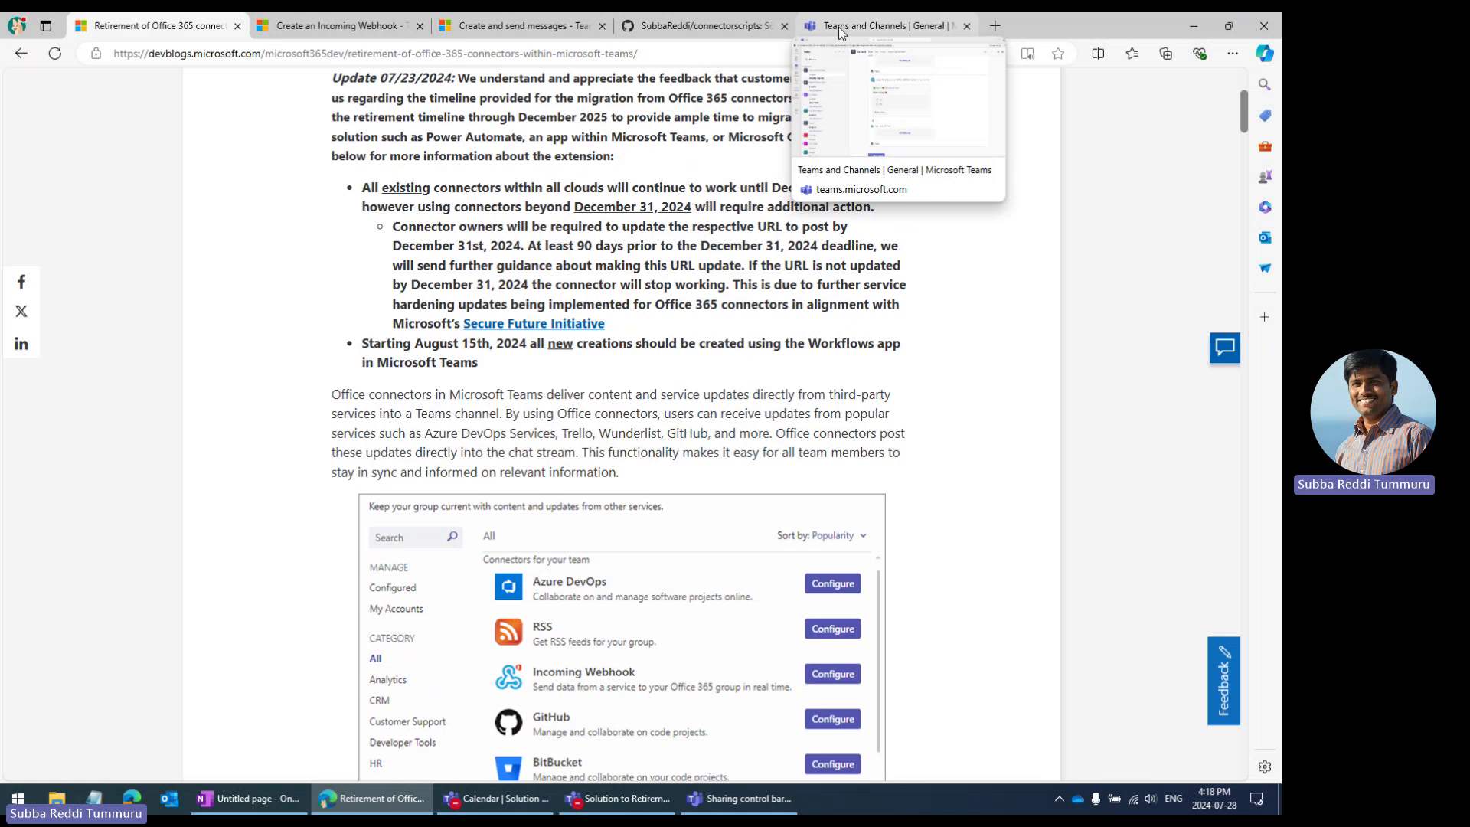
{"action": "left_click", "coordinate": [839, 31]}
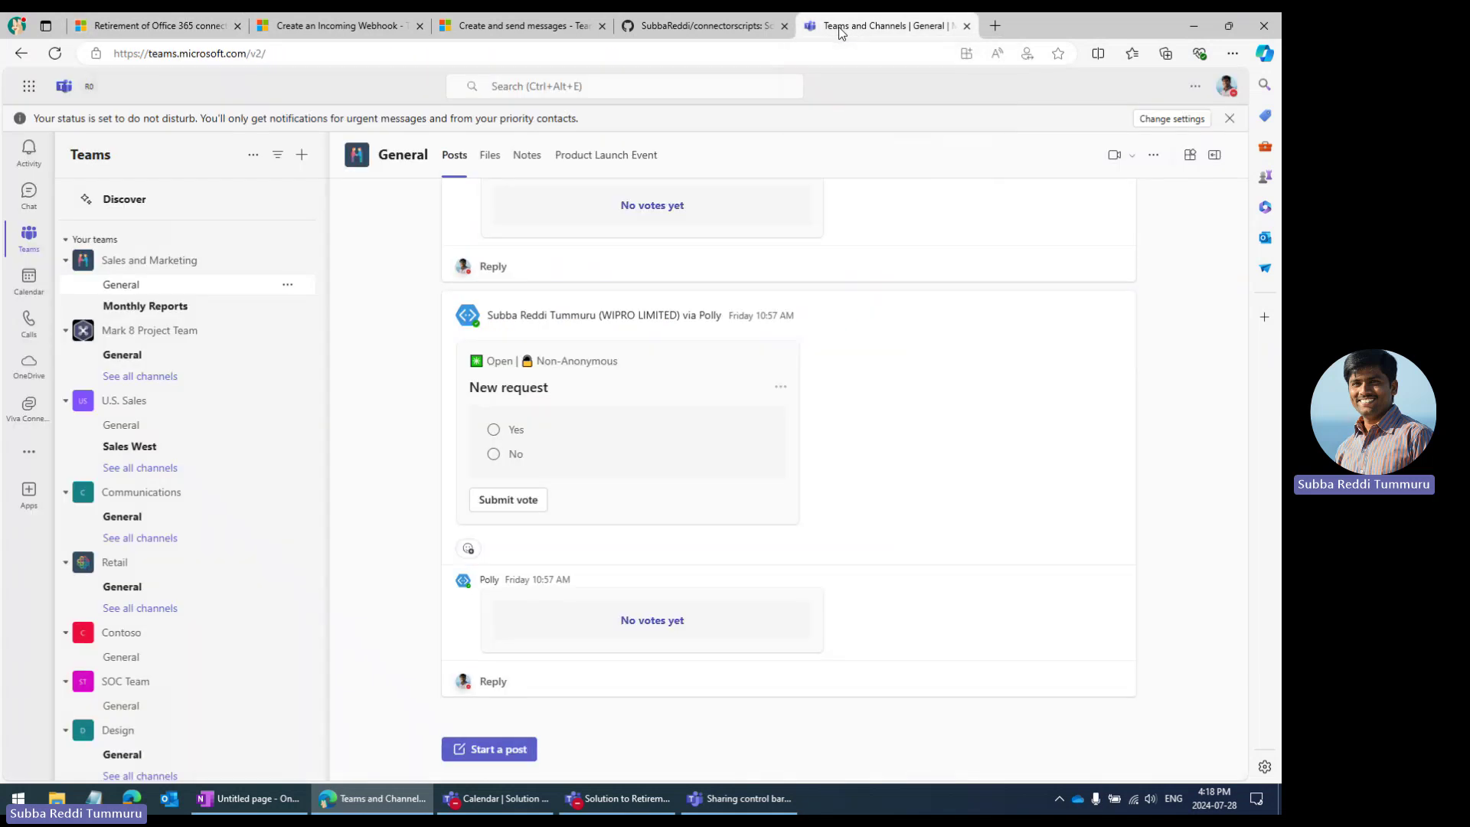
- Open the Workflows app and scroll to the 'Start with a popular Teams template' section
{"action": "left_click", "coordinate": [32, 458]}
{"action": "left_click", "coordinate": [107, 344]}
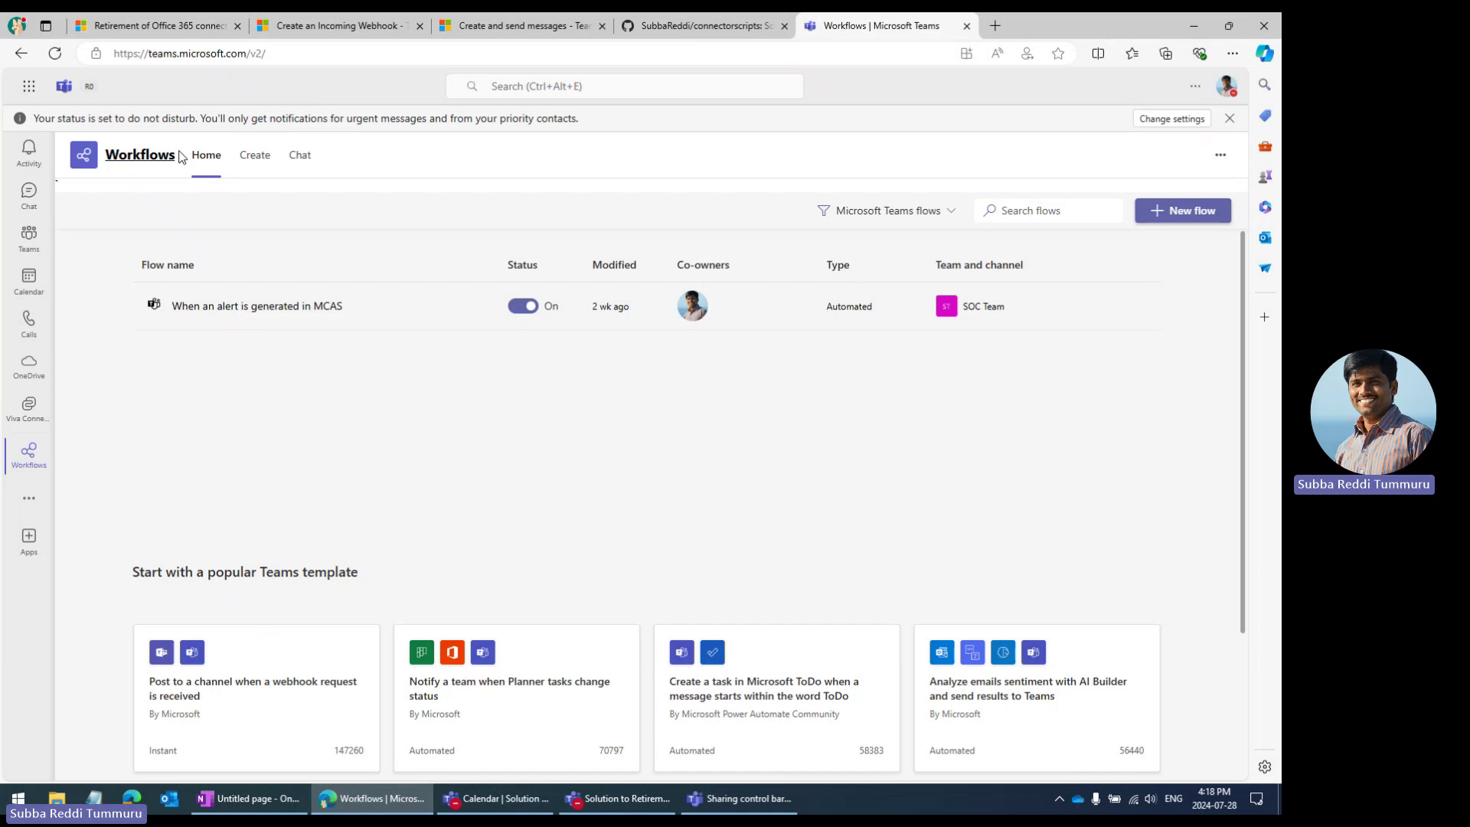
{"action": "mouse_move", "coordinate": [185, 157]}
{"action": "scroll", "coordinate": [527, 500], "scroll_direction": "down", "scroll_amount": 1}
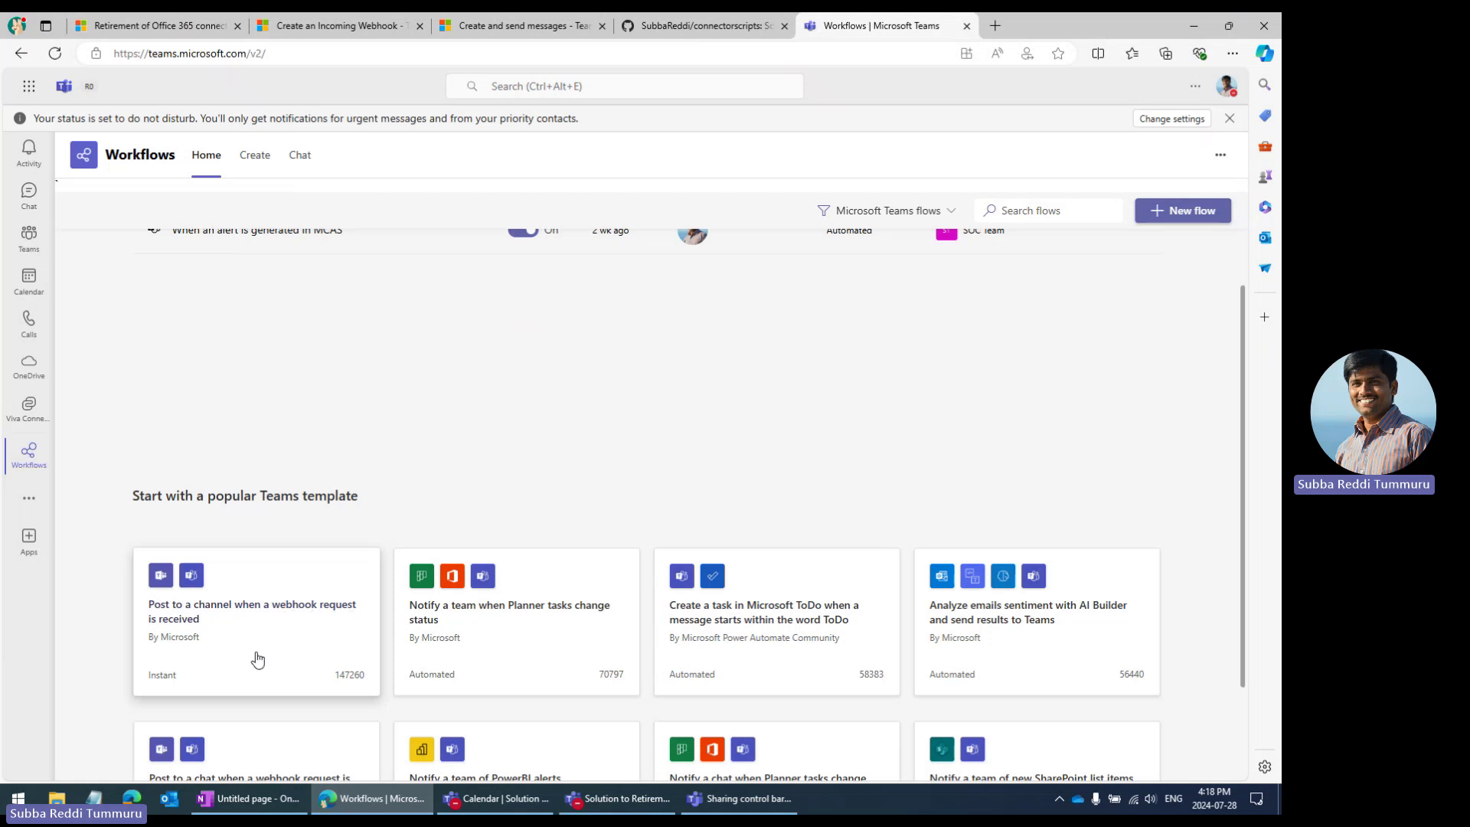
- Create the 'Post to a channel when a webhook request is received' flow and open its details
{"action": "left_click", "coordinate": [261, 612]}
{"action": "left_click", "coordinate": [780, 355]}
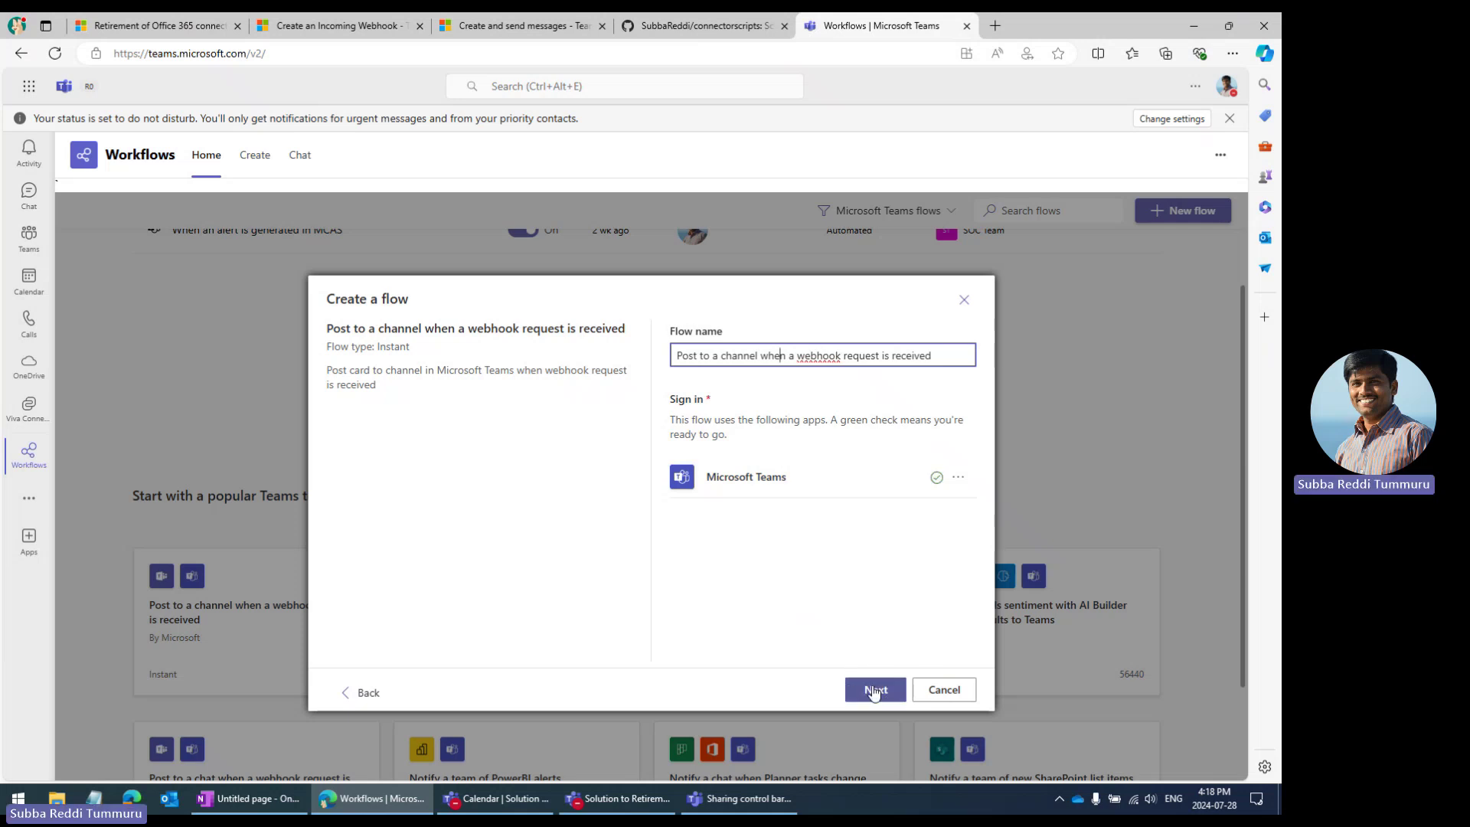
{"action": "left_click", "coordinate": [873, 691]}
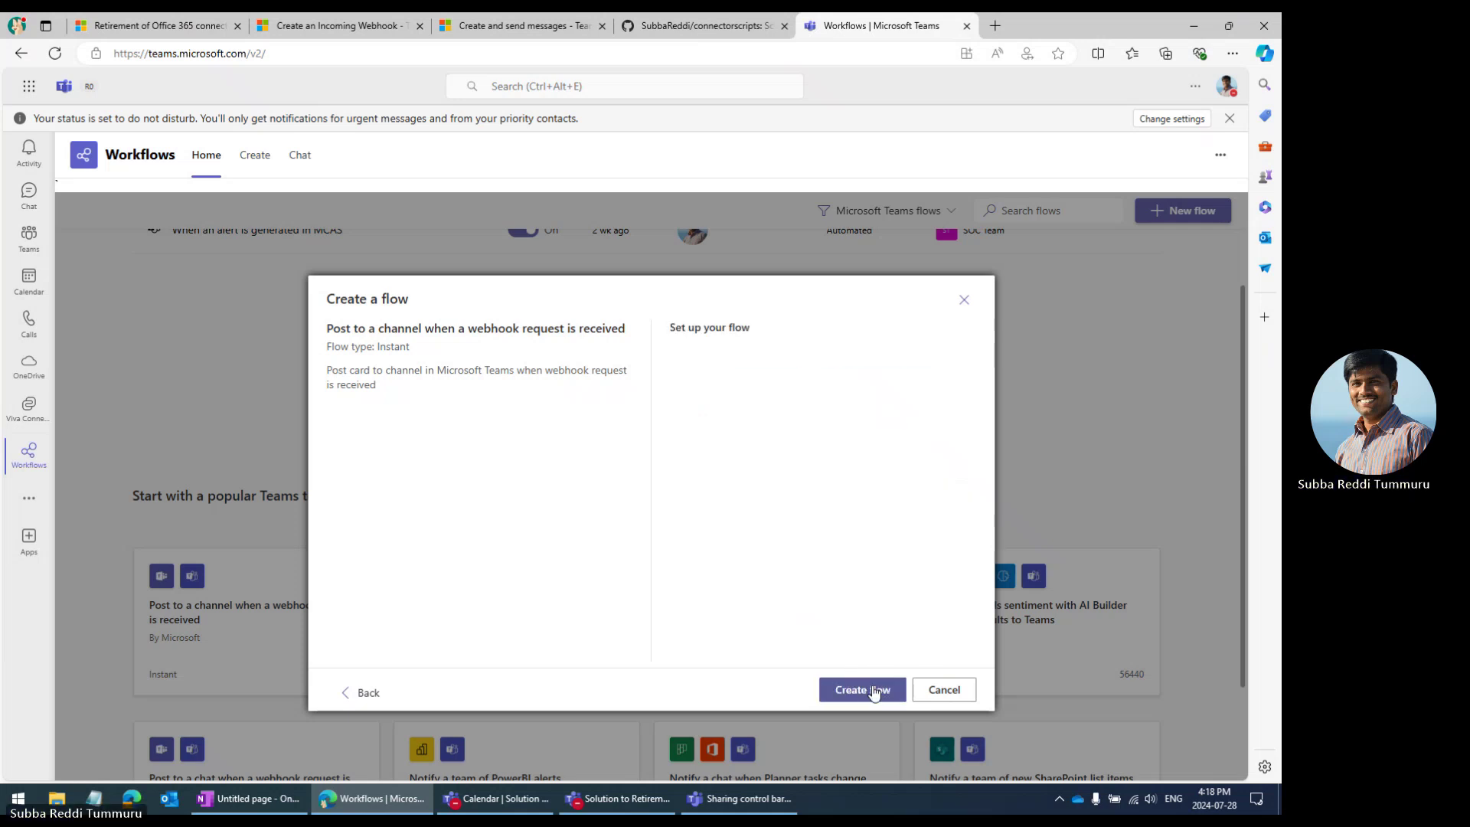
{"action": "left_click", "coordinate": [873, 690]}
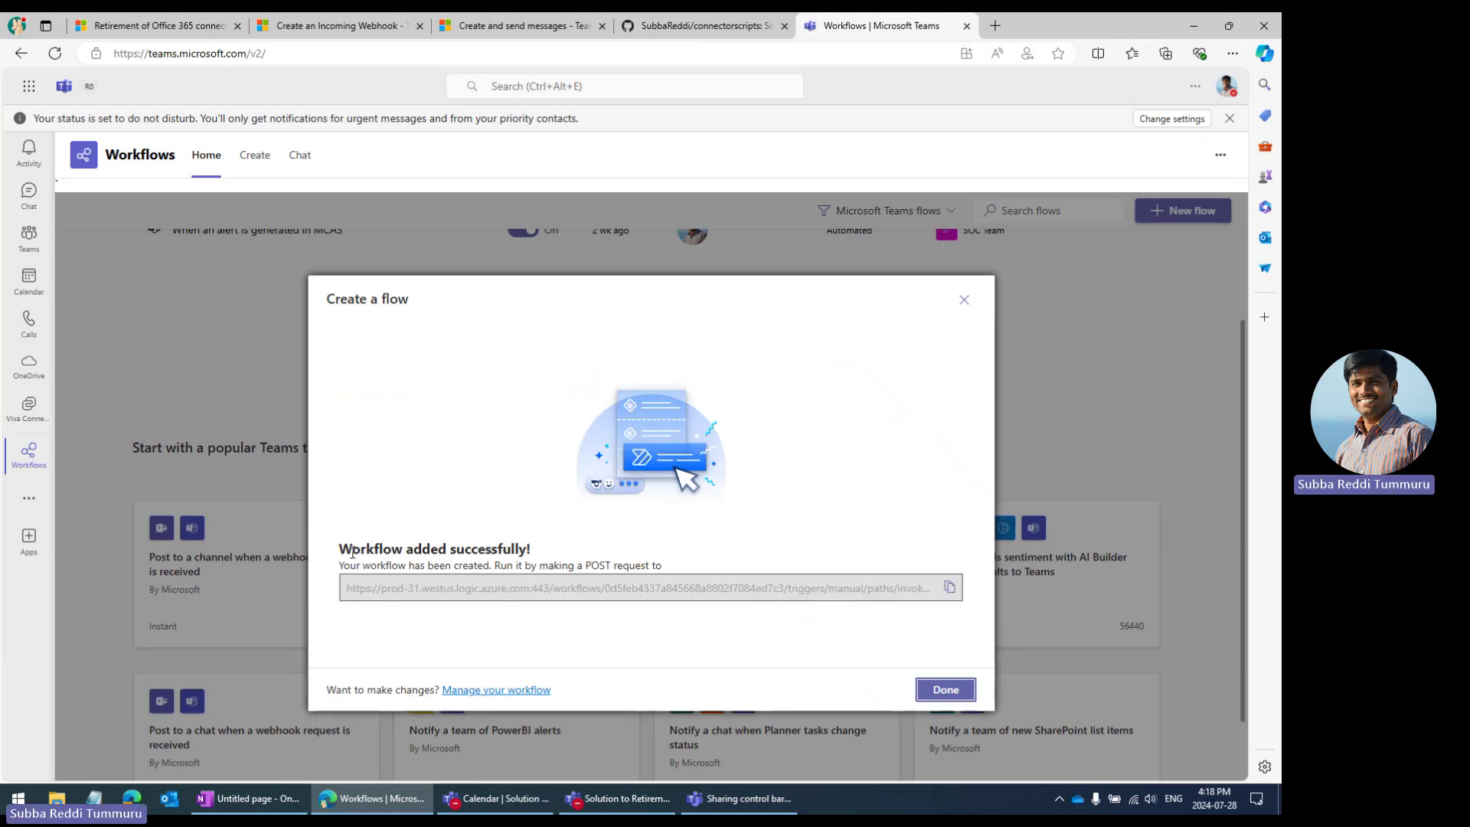
{"action": "left_click_drag", "start_coordinate": [350, 548], "coordinate": [551, 550]}
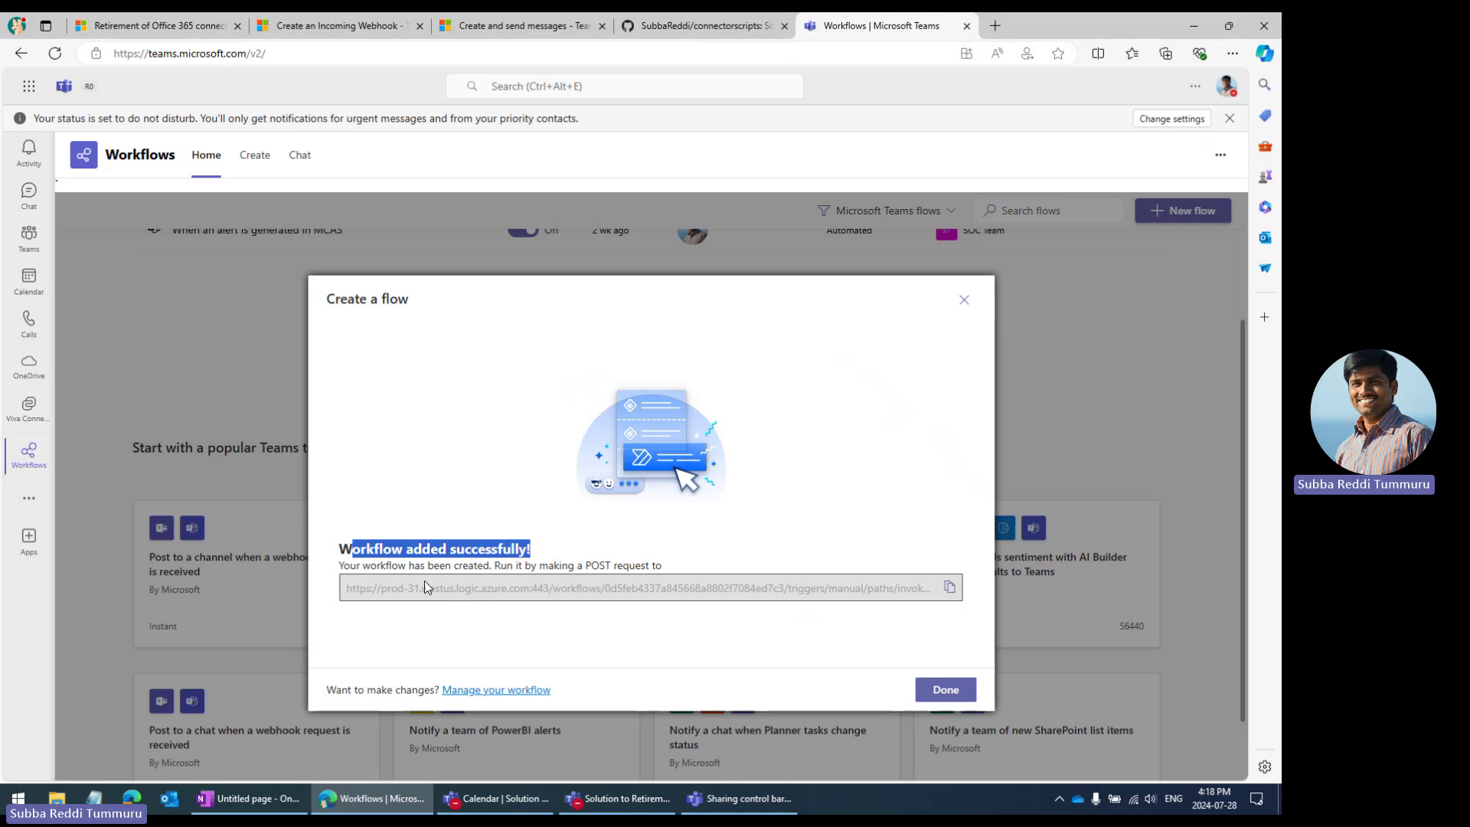
{"action": "left_click", "coordinate": [354, 574]}
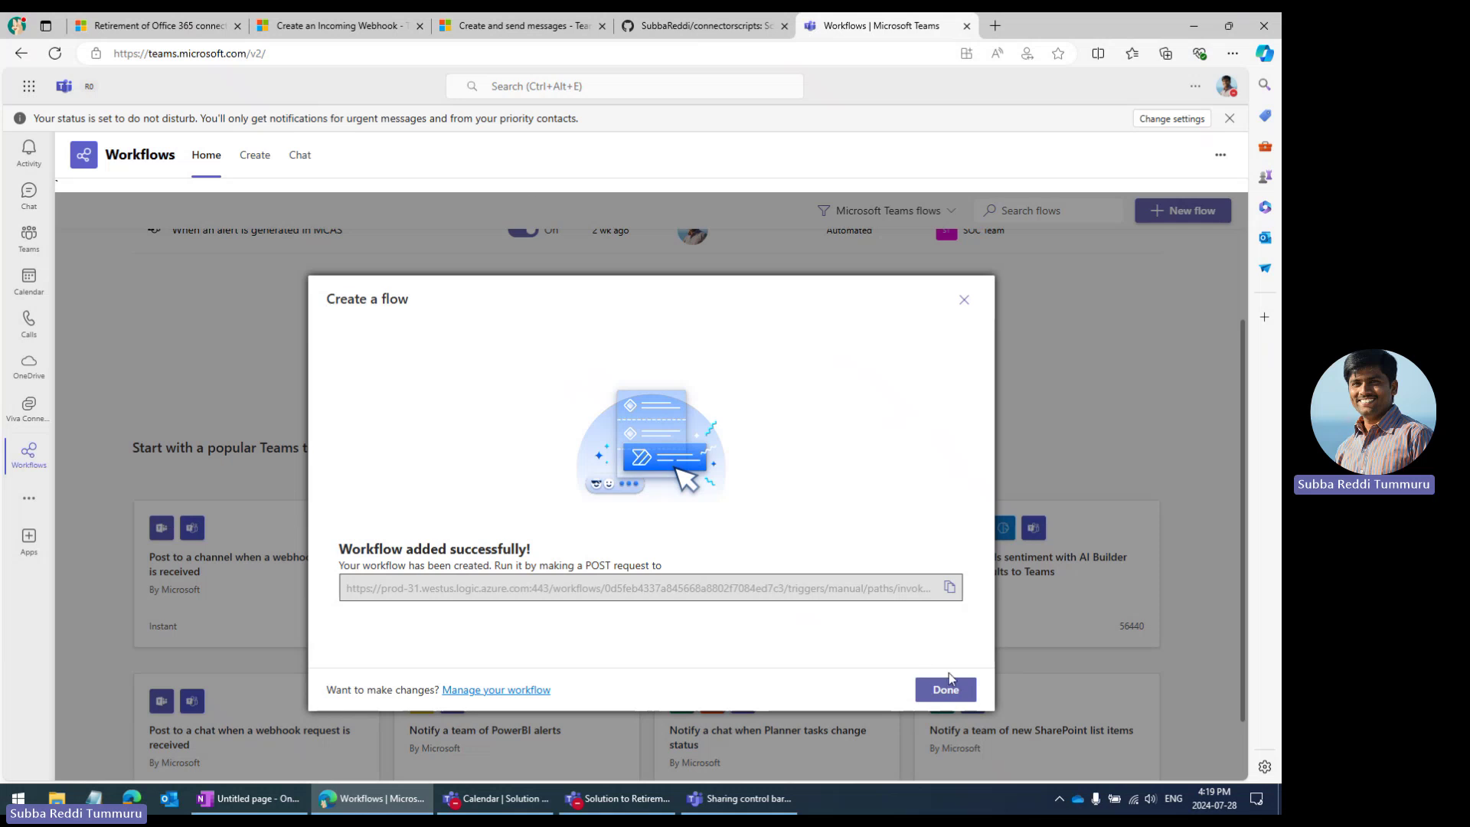
{"action": "left_click", "coordinate": [483, 690]}
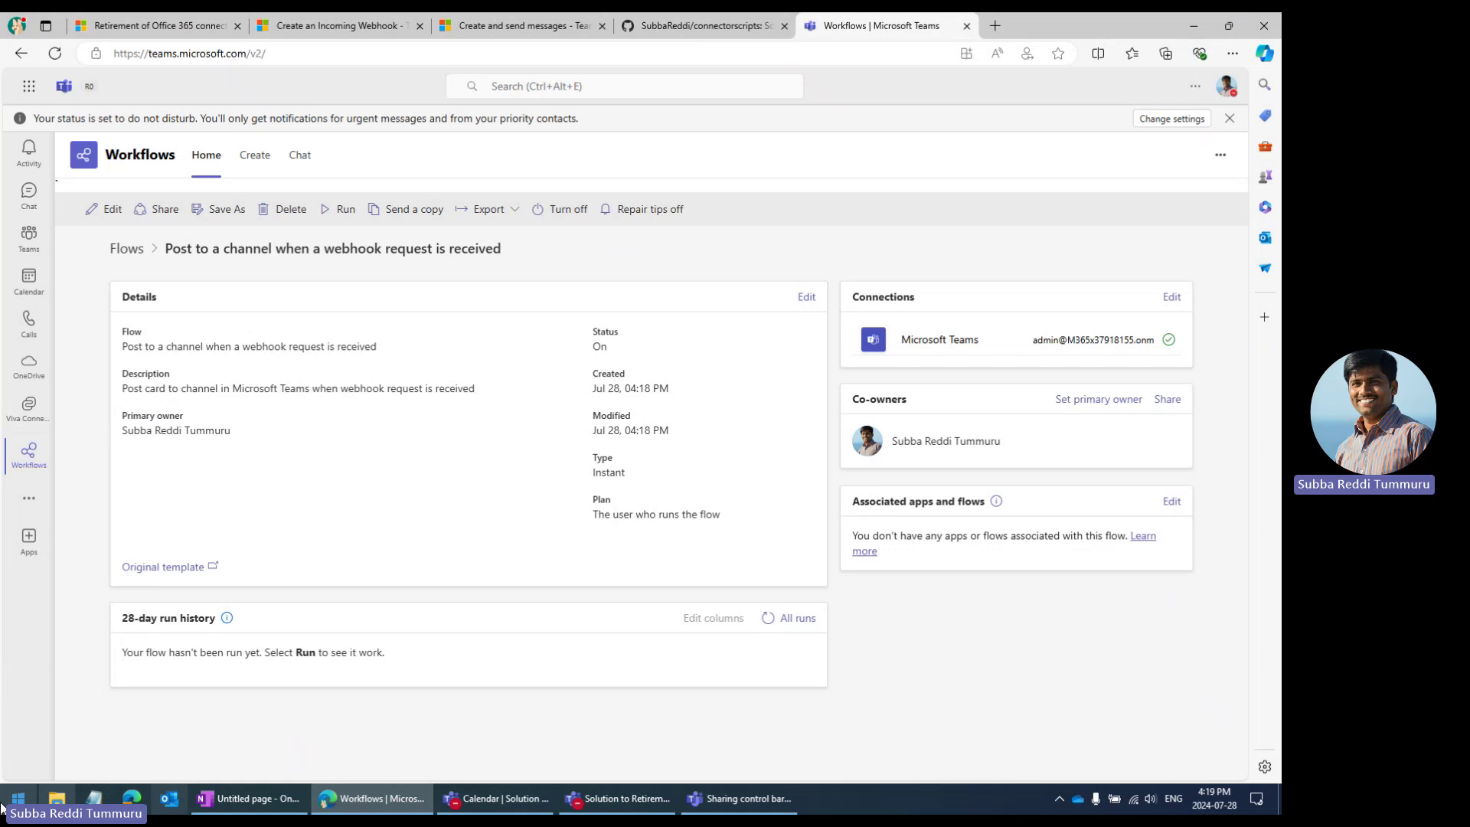
- Edit the flow, keep 'Who can trigger' as Anyone, and expand 'Send each adaptive card'
{"action": "left_click", "coordinate": [106, 210]}
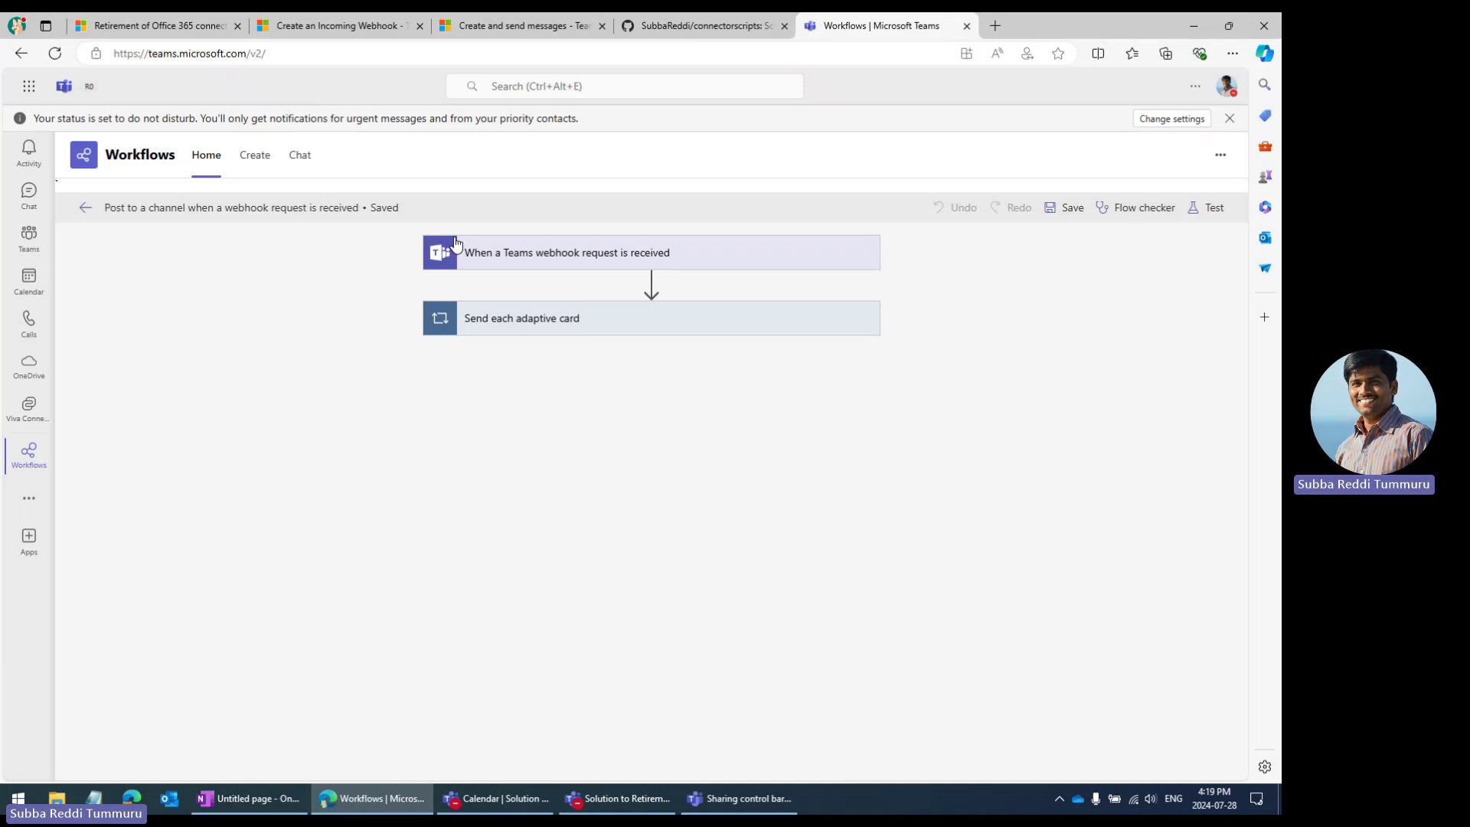
{"action": "left_click", "coordinate": [503, 251]}
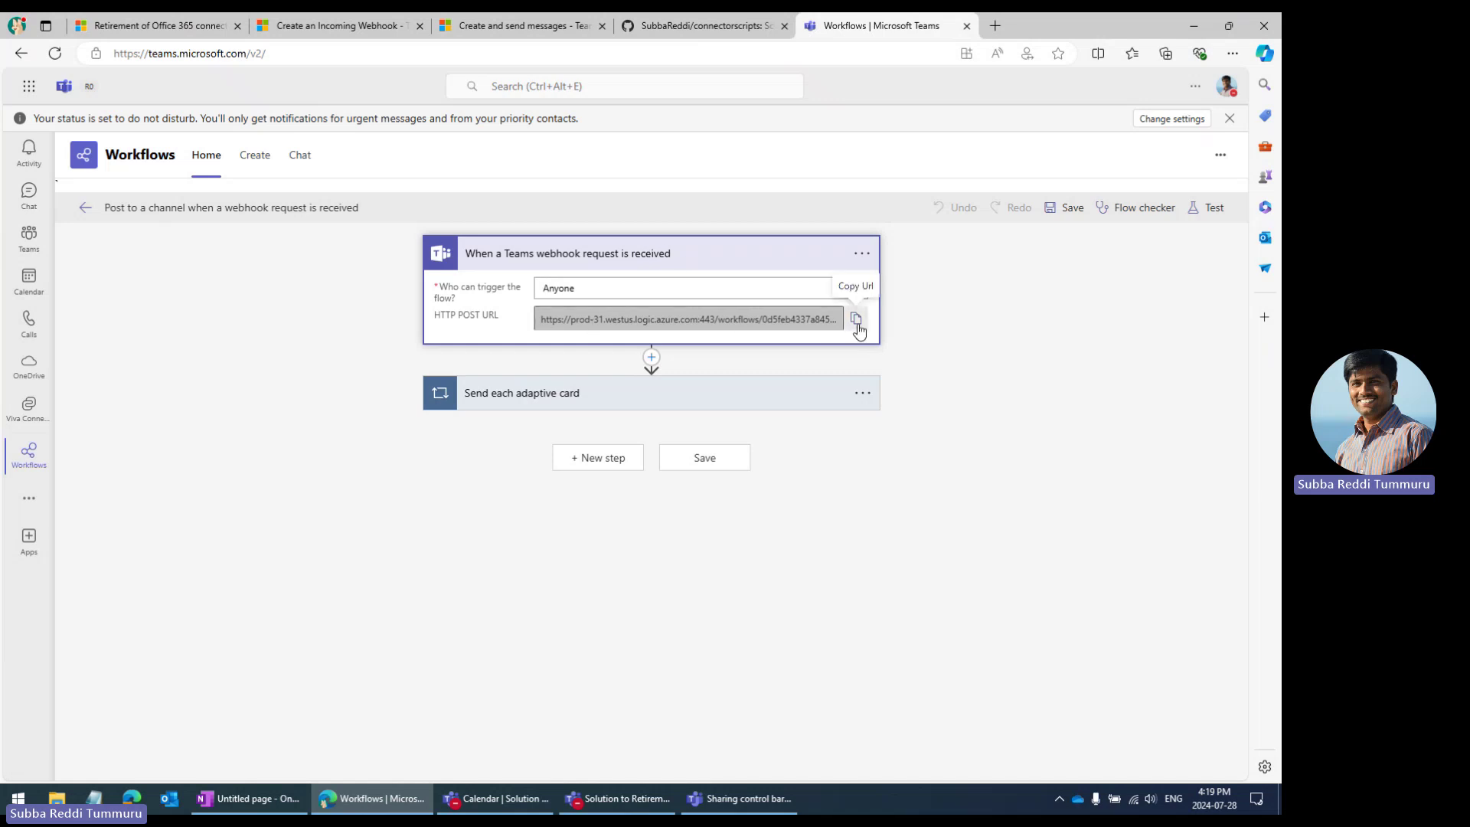
{"action": "left_click", "coordinate": [848, 290]}
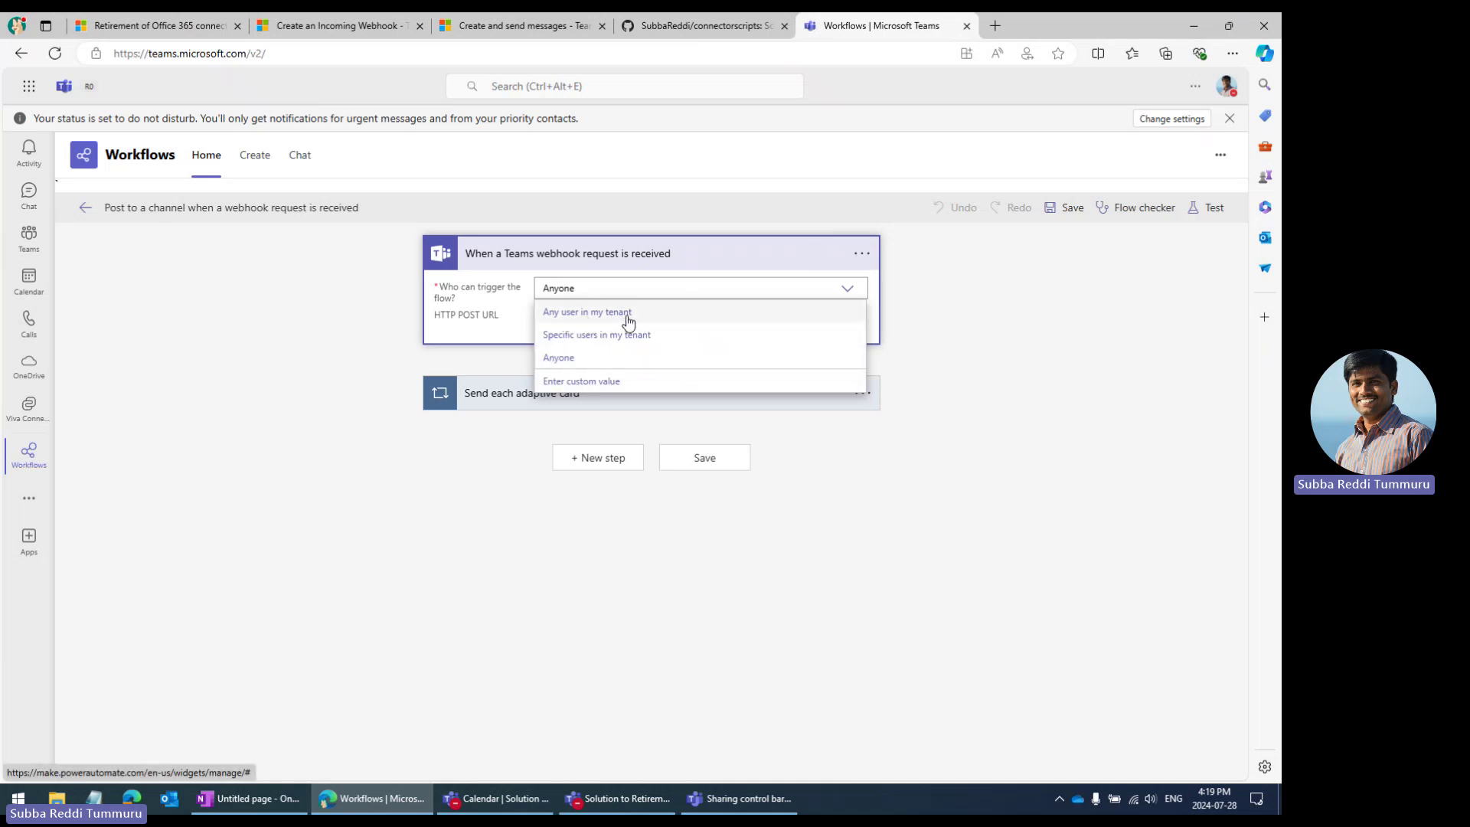
{"action": "left_click", "coordinate": [493, 286]}
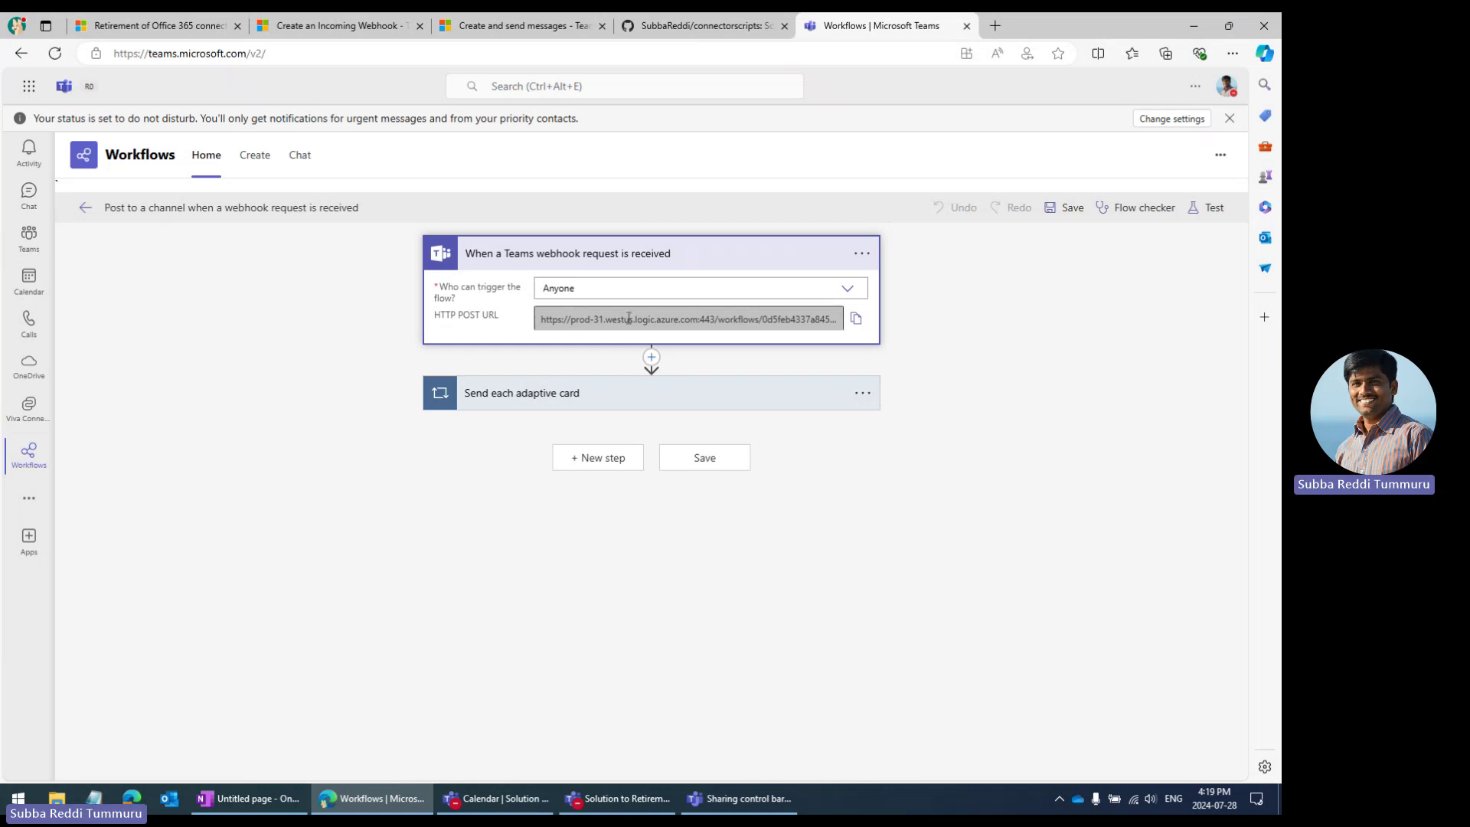
{"action": "left_click", "coordinate": [556, 392]}
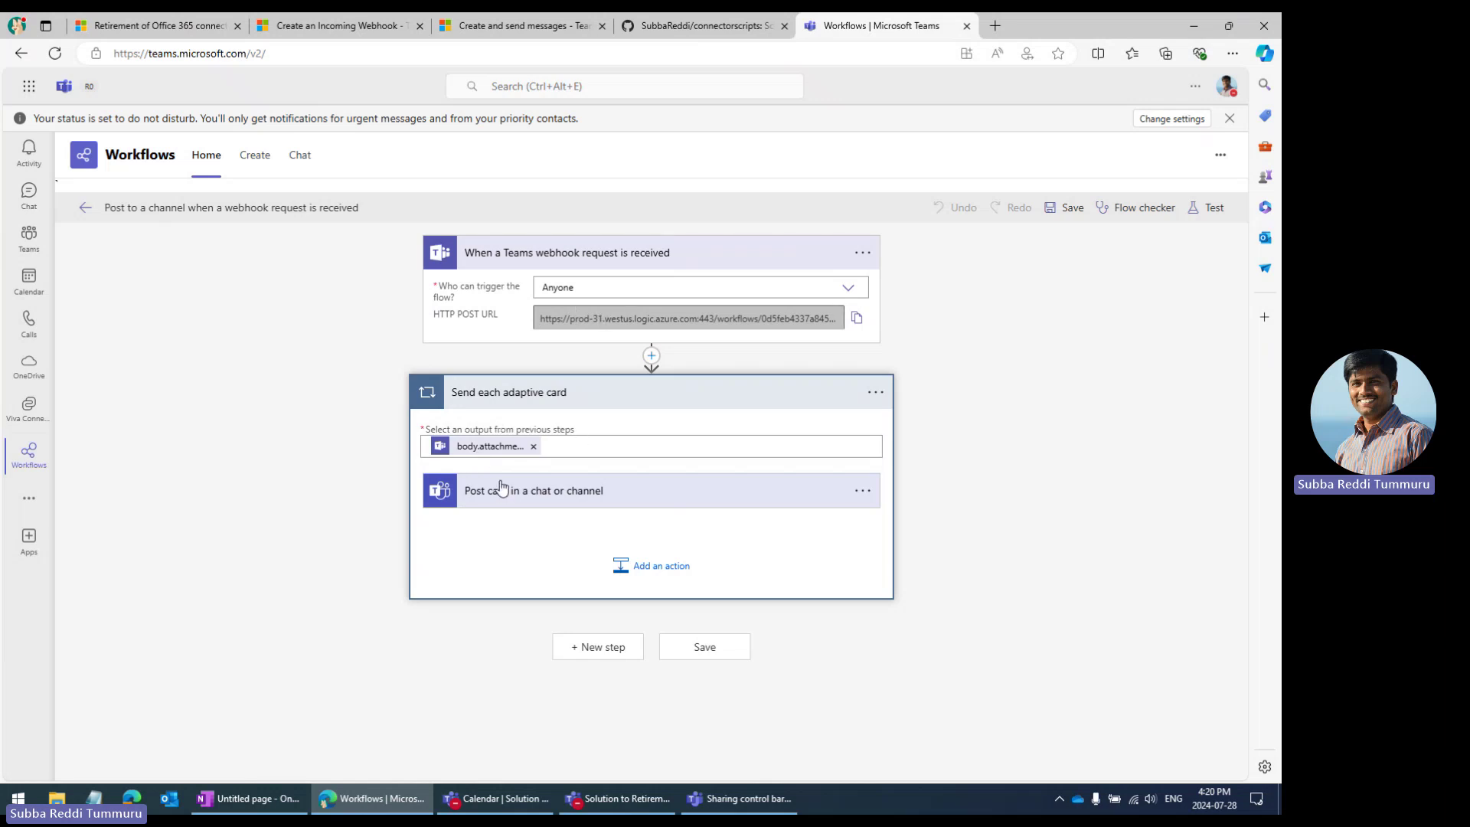
- Set the post card step to team Contoso, channel General, and save the flow
{"action": "left_click", "coordinate": [490, 499]}
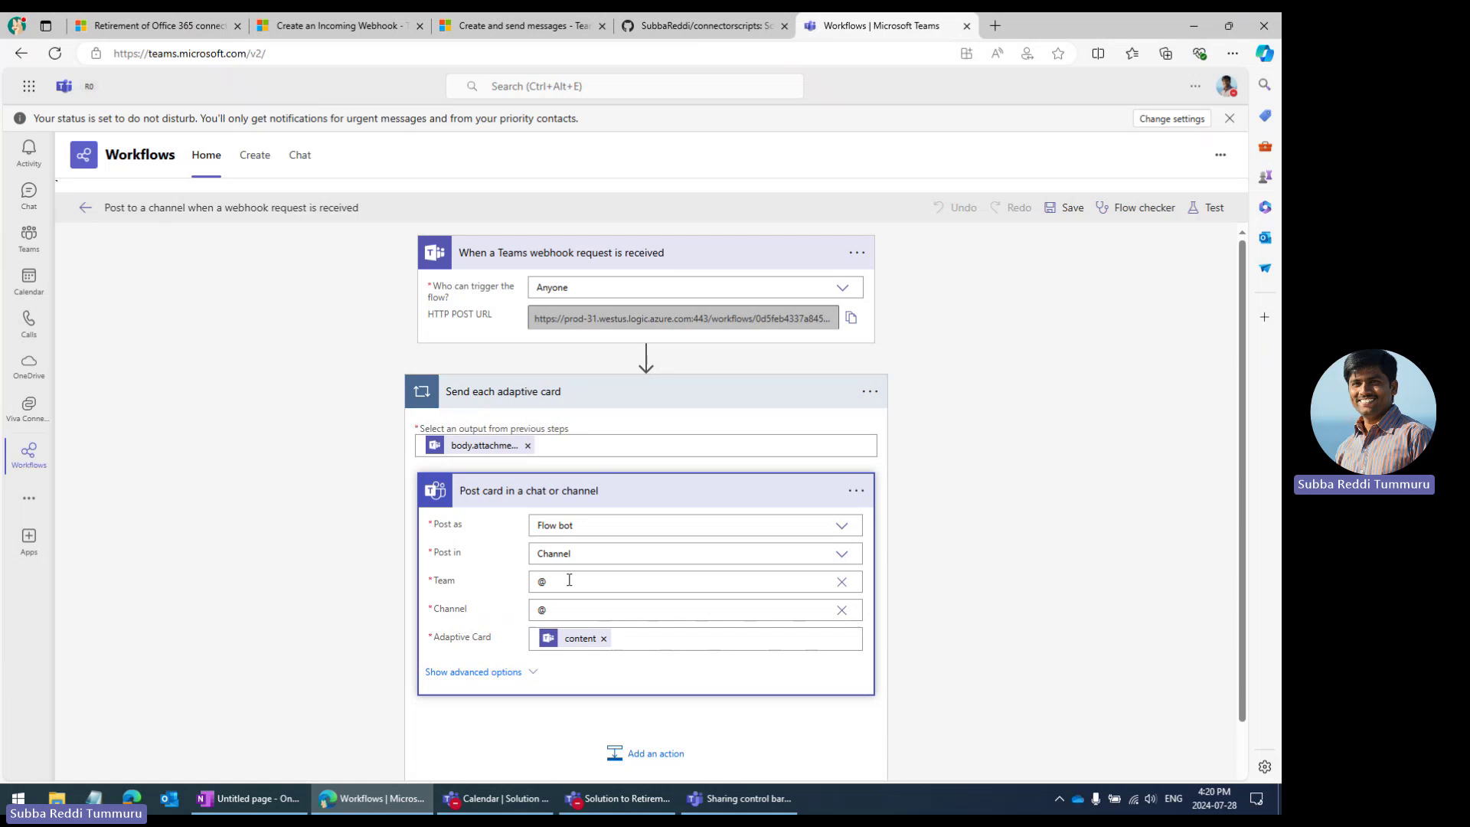
{"action": "left_click", "coordinate": [842, 587]}
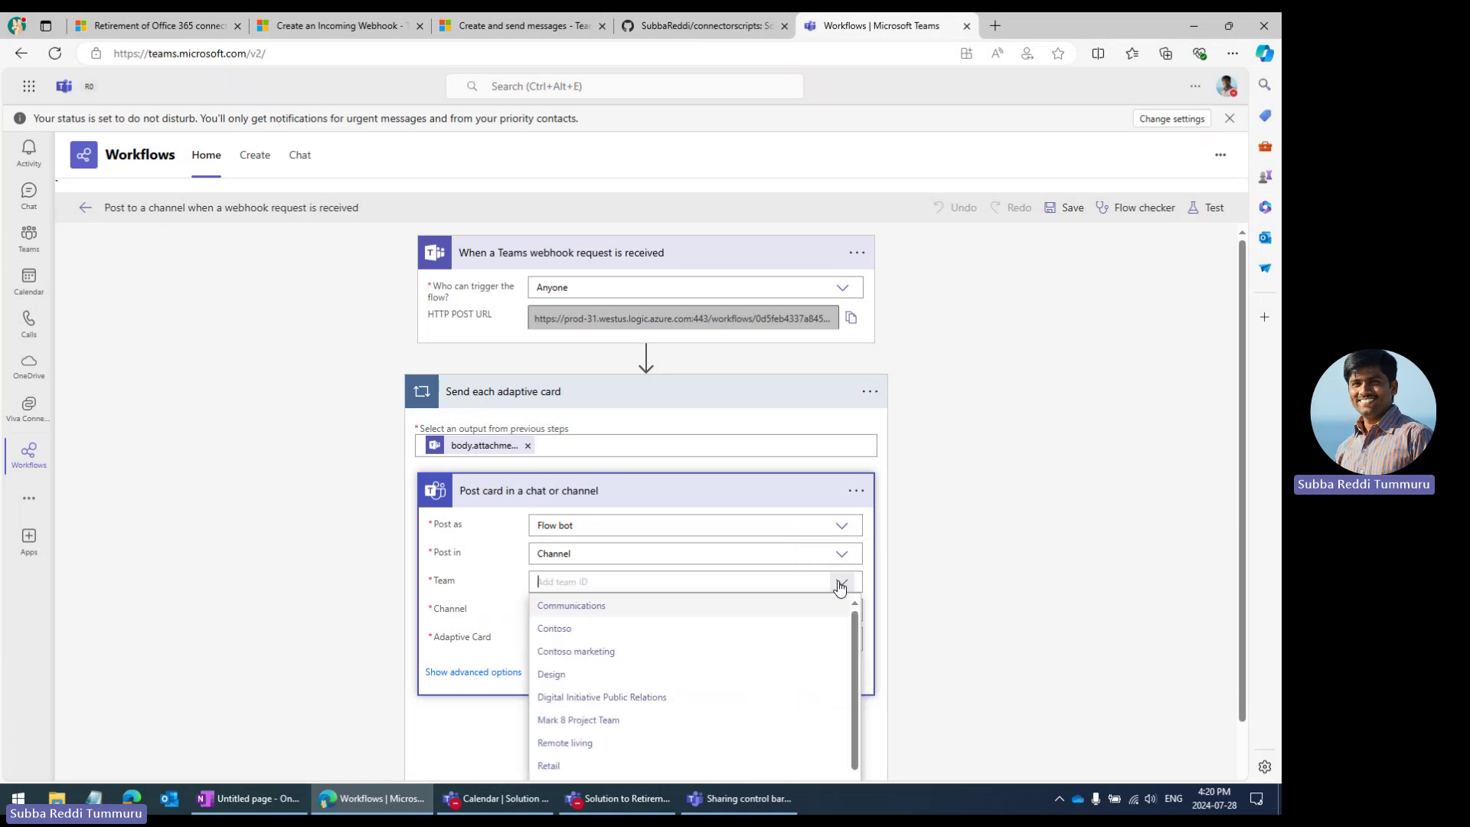
{"action": "left_click", "coordinate": [580, 629]}
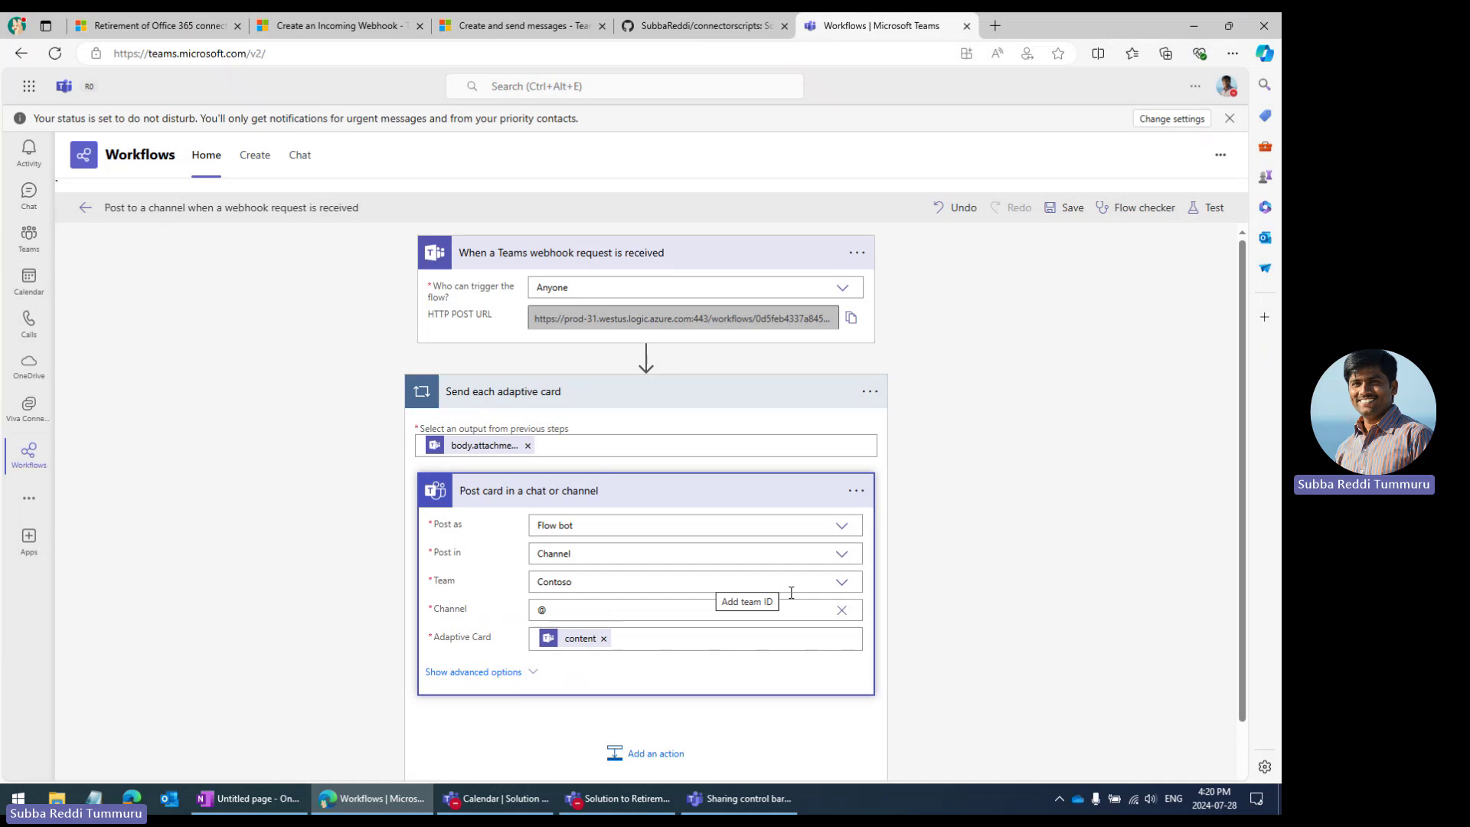
{"action": "left_click", "coordinate": [842, 610]}
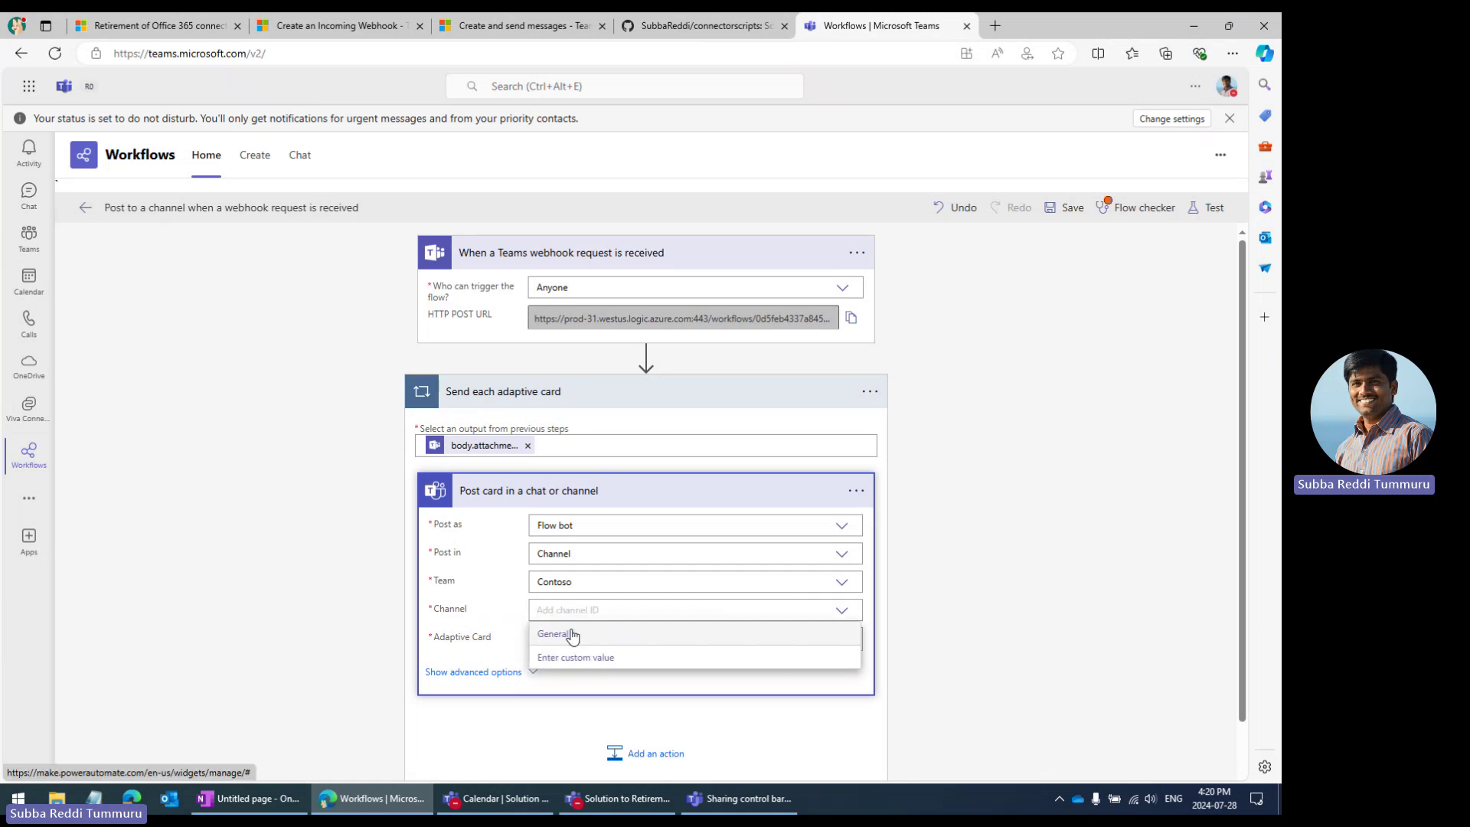
{"action": "left_click", "coordinate": [567, 633]}
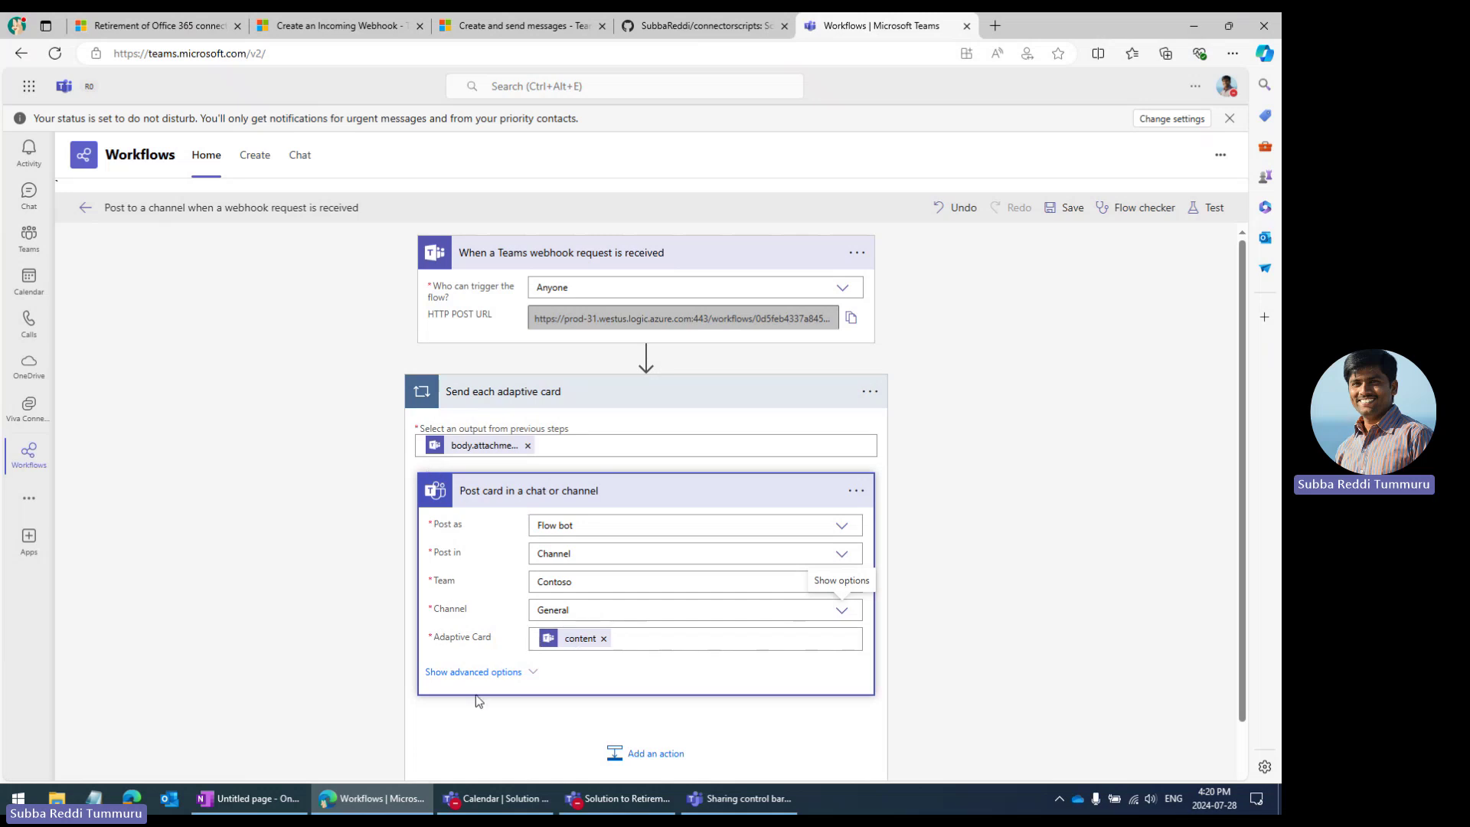
{"action": "left_click", "coordinate": [1069, 207]}
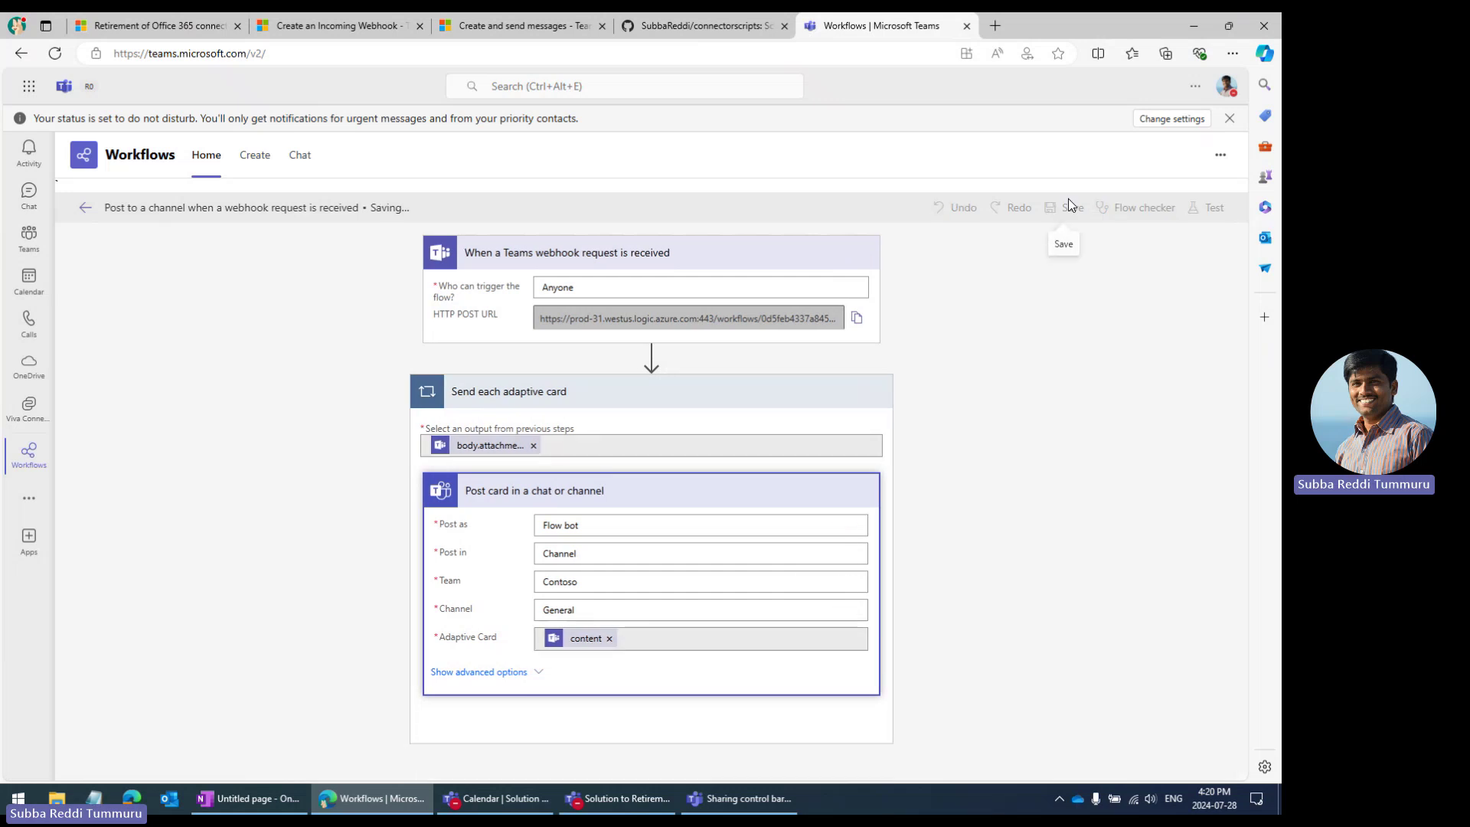